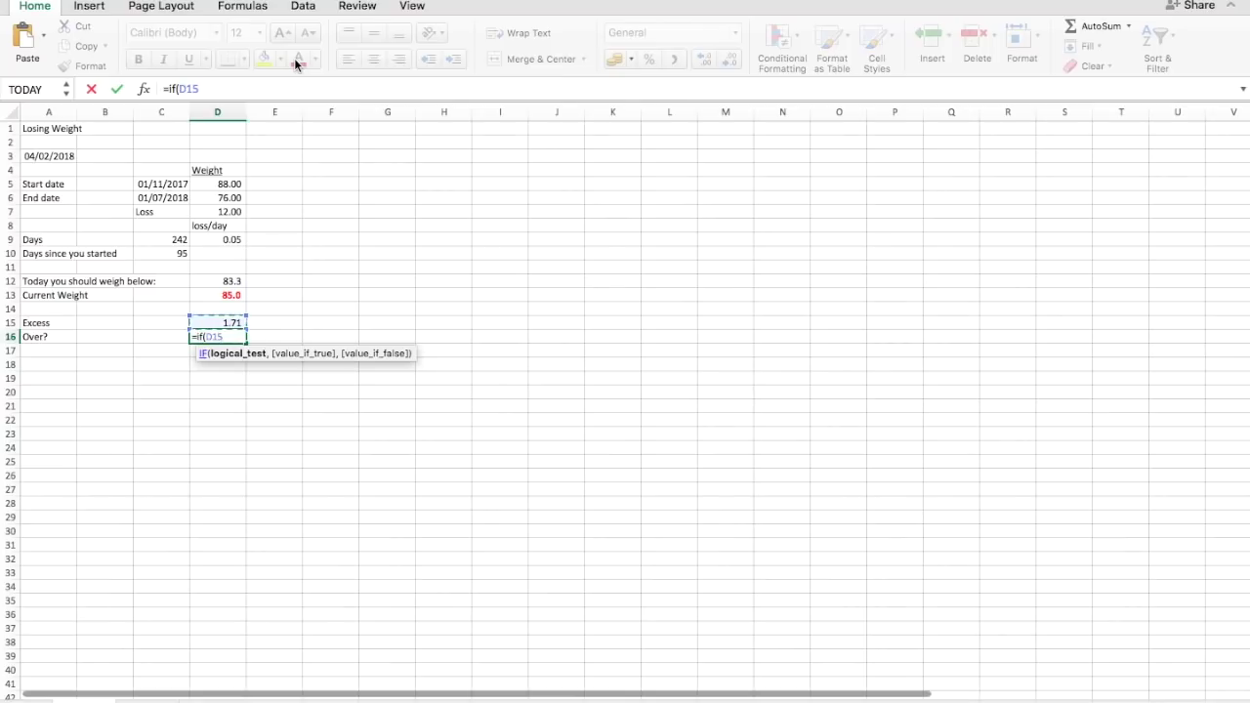
- Complete the IF formula in D16 so it returns "LOSE WEIGHT!!!" when D15 is greater than 1 and empty text otherwise
text(>1,)
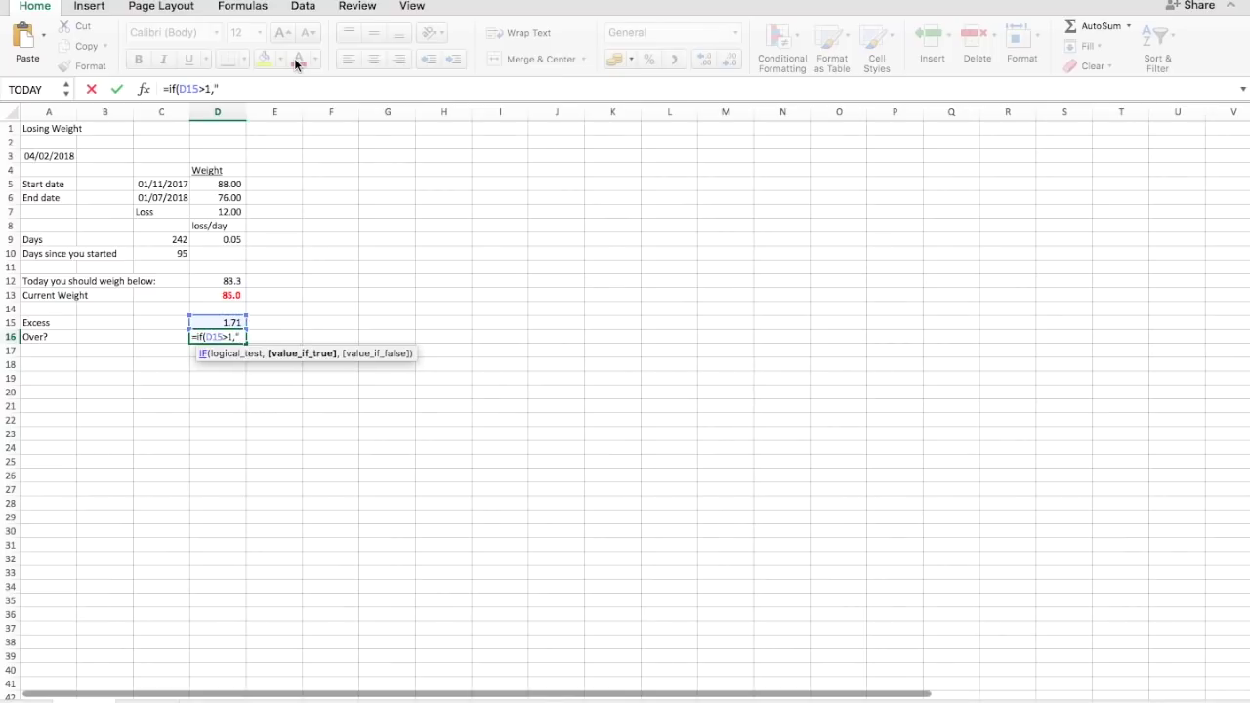
text("LOSE WEIG)
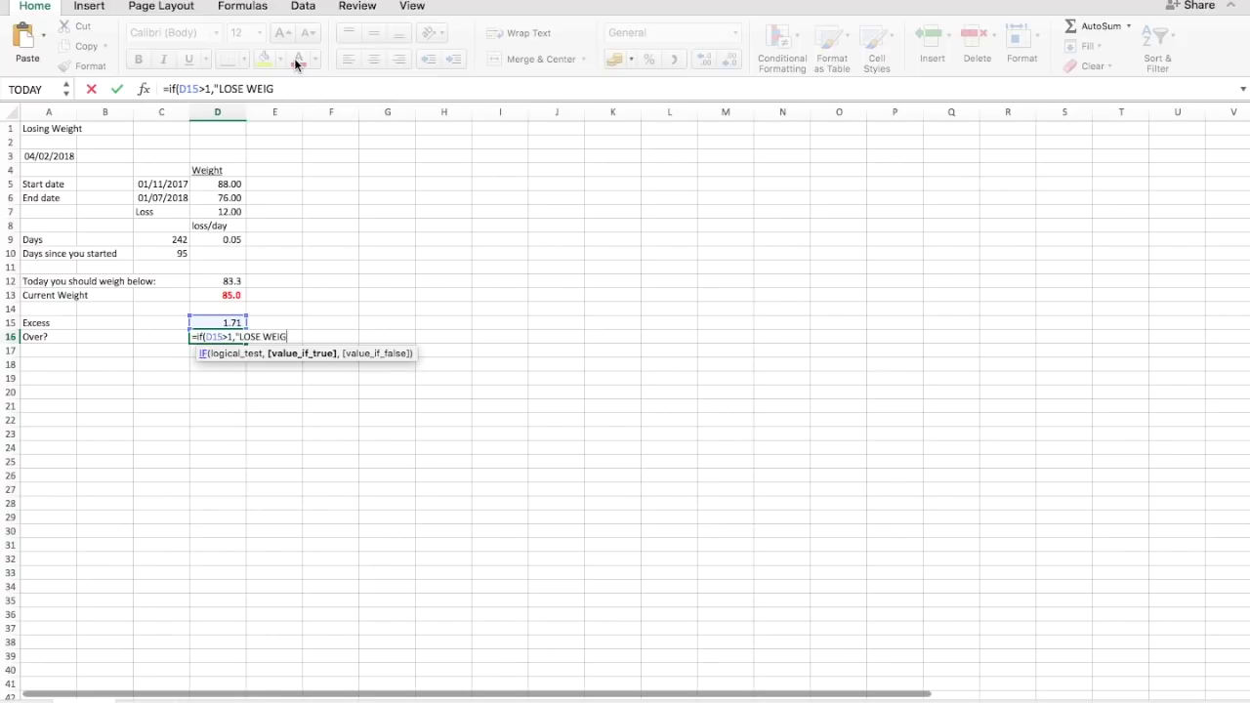
text(HT!!!"))
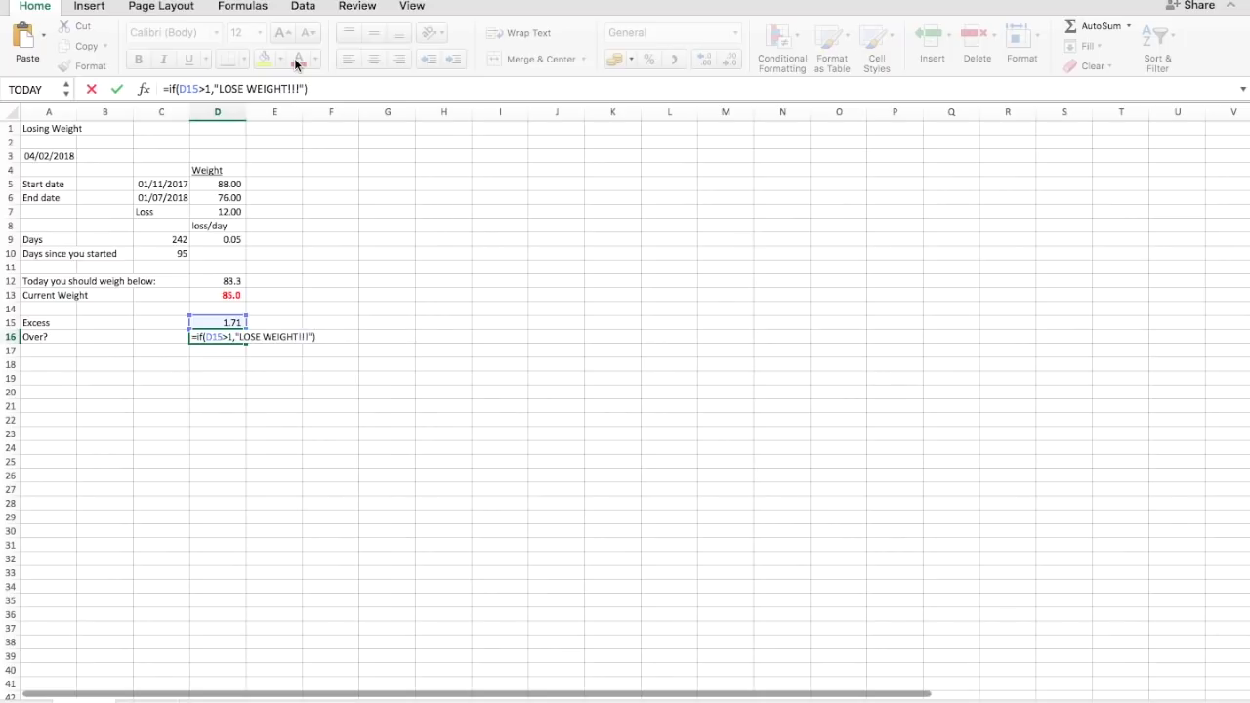
text(,""))
key(Return)
key(Return)
key(Left)
key(Left)
key(Left)
key(Left)
key(BackSpace)
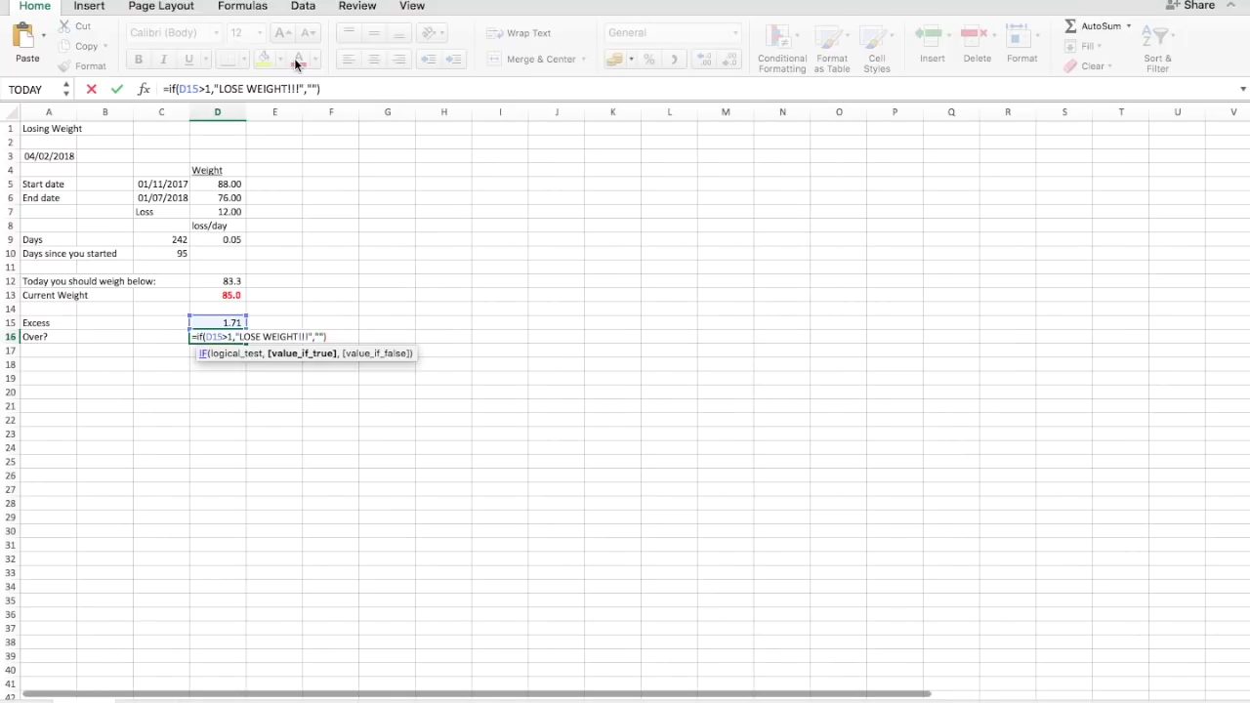
key(Return)
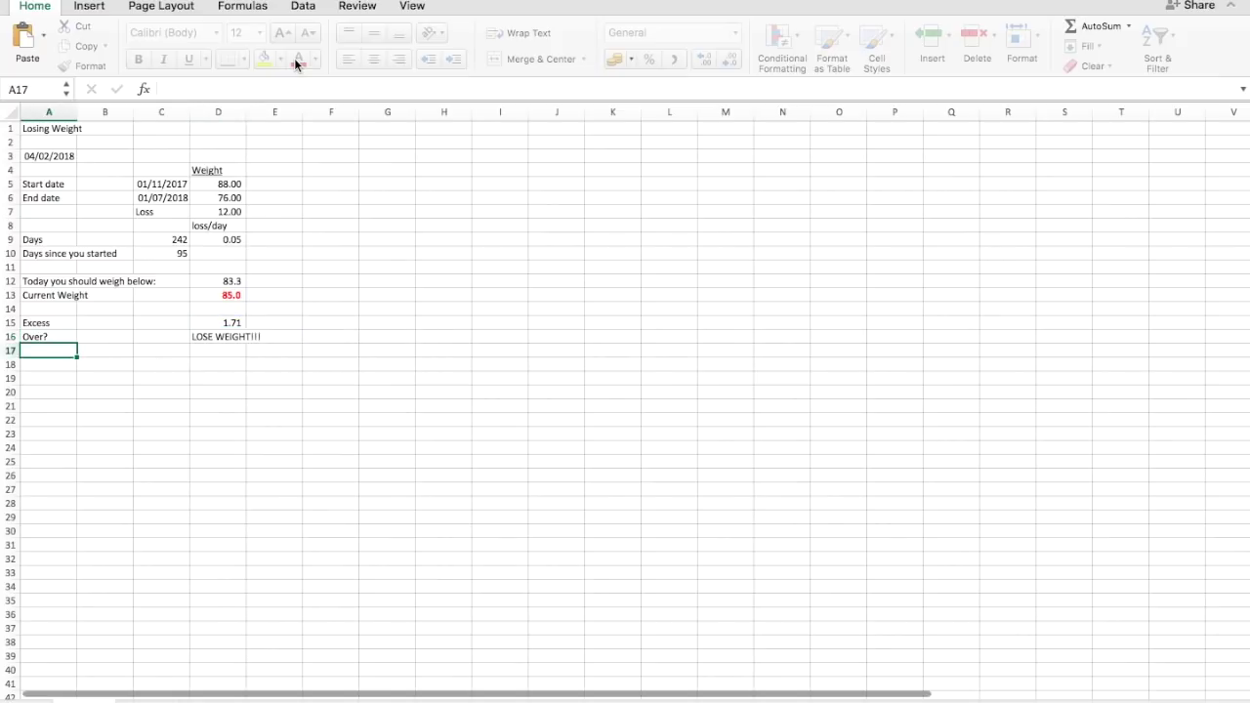
- Format the Over? result in D16 as bold red text
key(Up)
key(Right)
key(Right)
key(Right)
click(298, 61)
key(super+b)
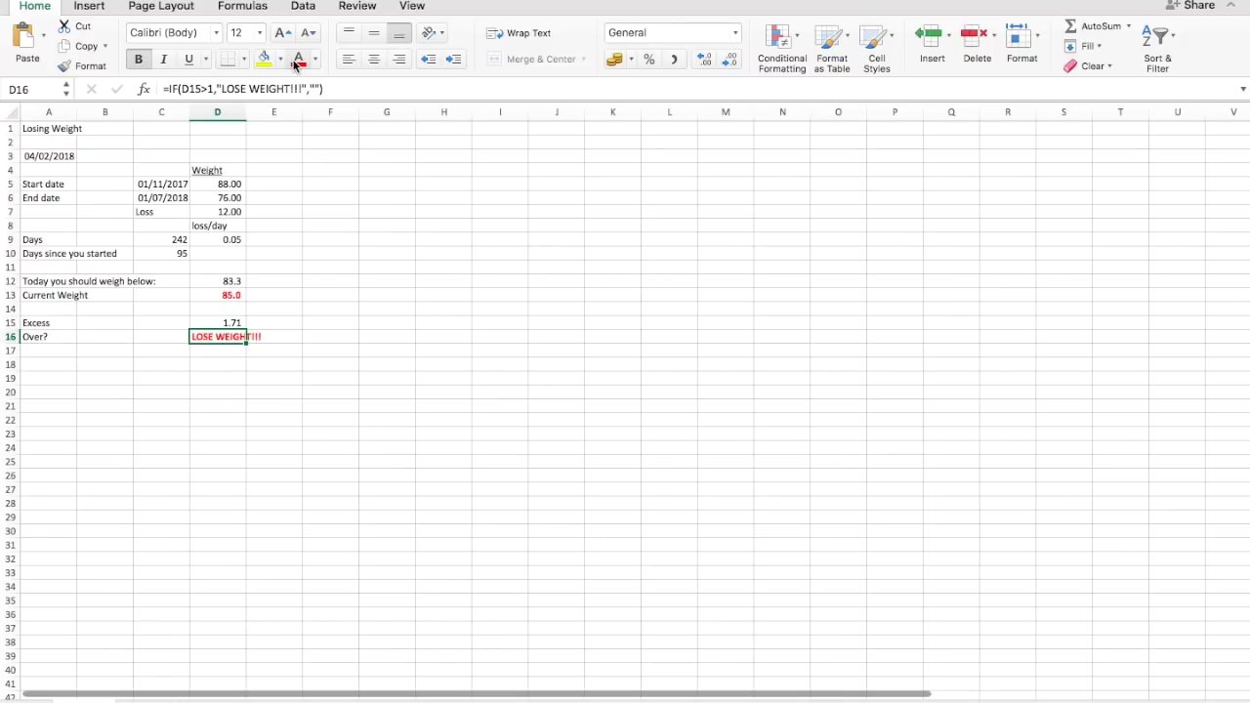
- Go back up through the row labels and examine the date in A3
key(Left)
key(Left)
key(Left)
key(Up)
key(Up)
key(Up)
key(Up)
key(Up)
key(Up)
key(Up)
key(Up)
key(Up)
key(Up)
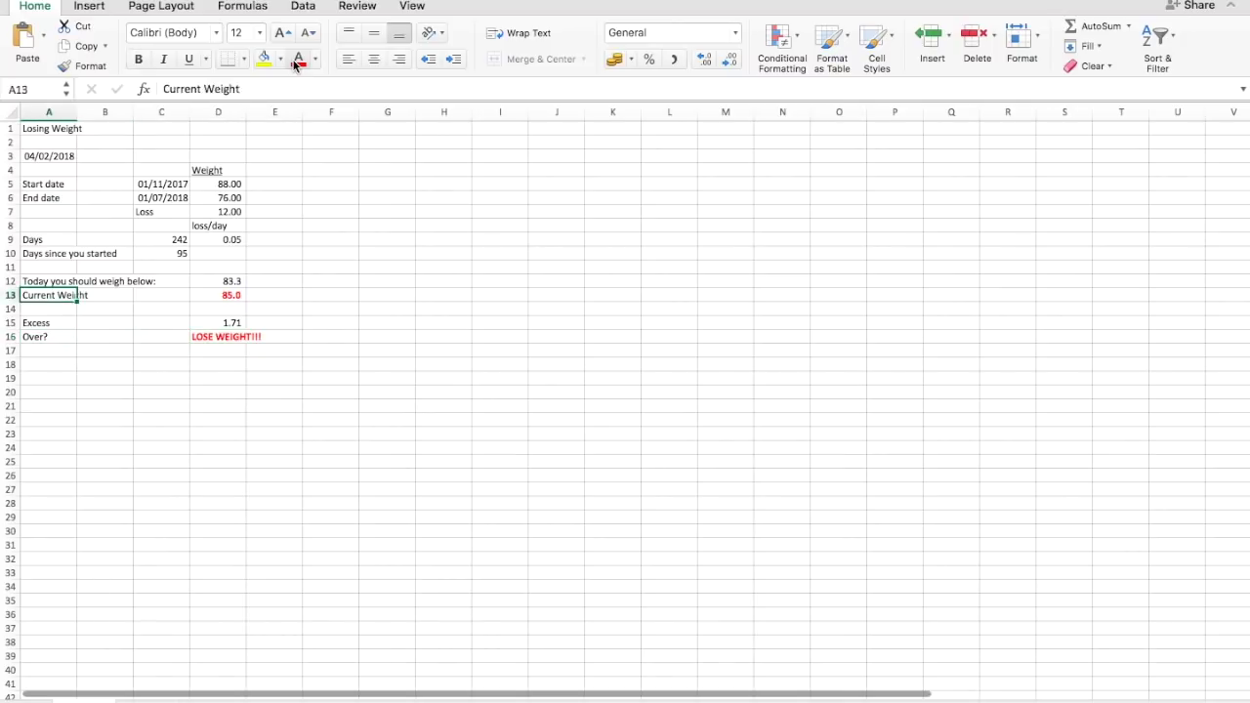
key(Up)
key(Up)
key(Up)
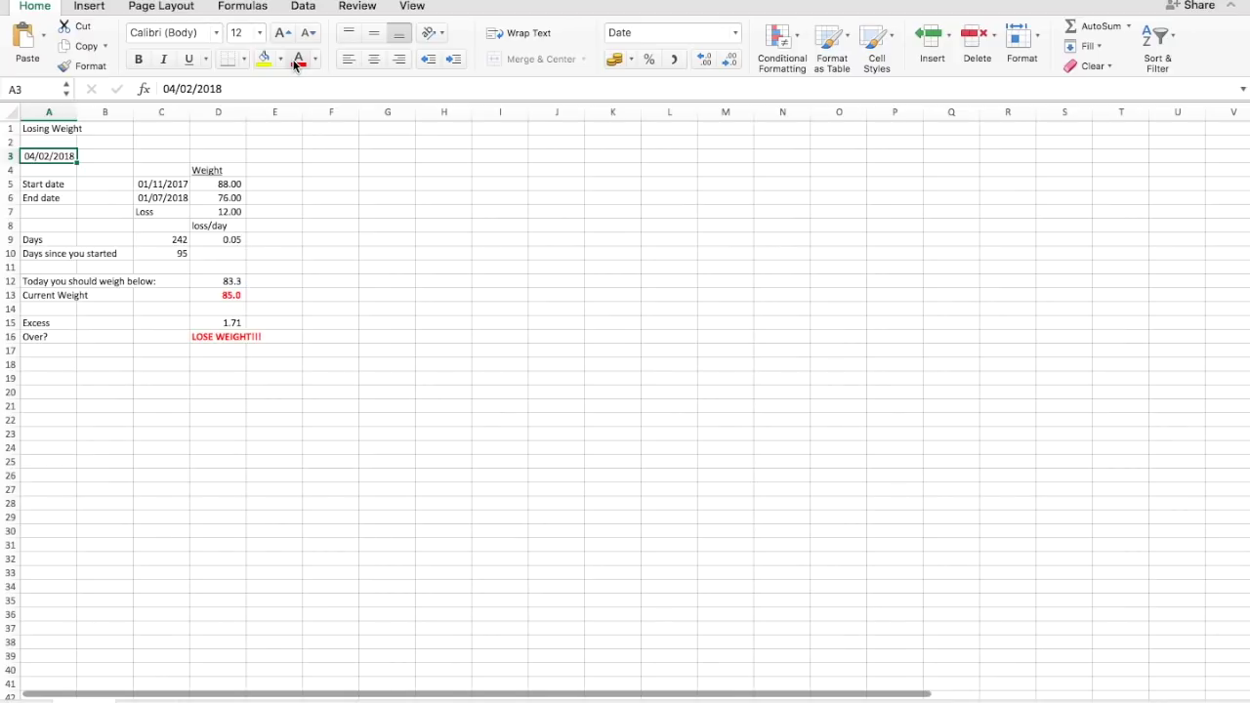
- Go to the Current Weight entry in D13 and examine its value
key(Down)
key(Down)
key(Down)
key(Down)
key(Down)
key(Down)
key(Down)
key(Down)
key(Down)
key(Down)
key(Right)
key(Right)
key(Right)
key(Right)
key(Left)
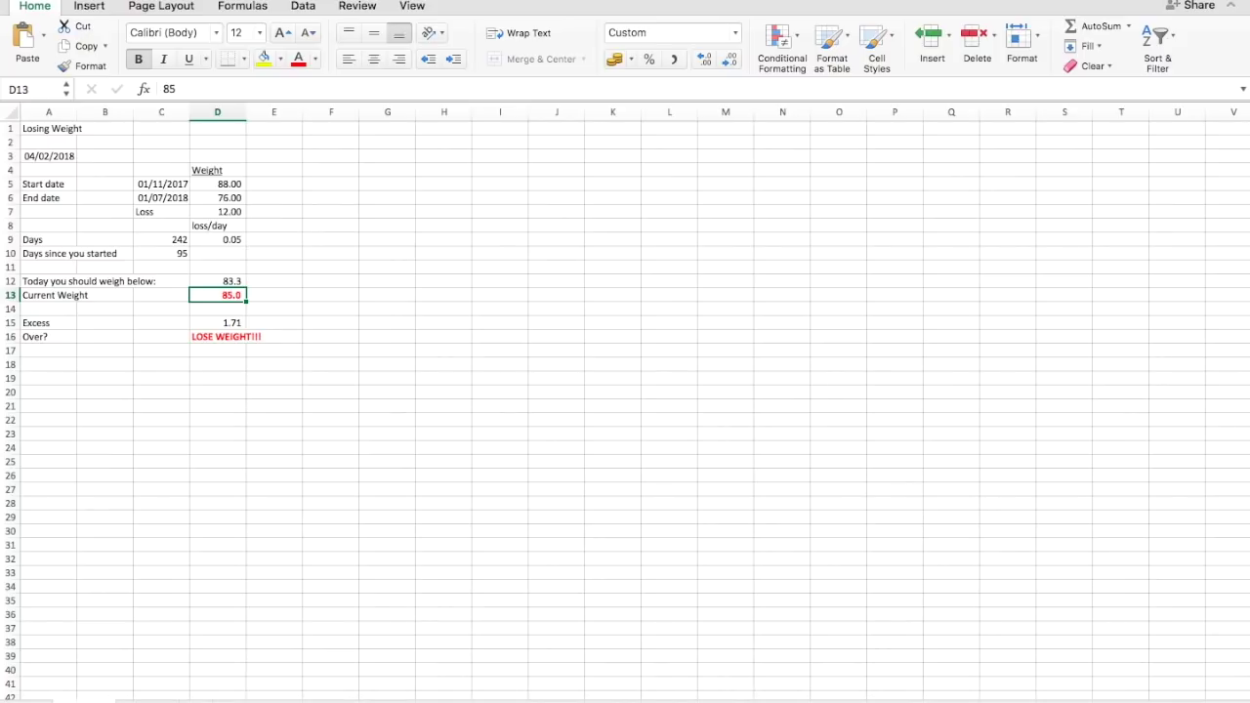
- Copy the weight-behind rules in A1:D18 from the next worksheet
key(ctrl+Page_Down)
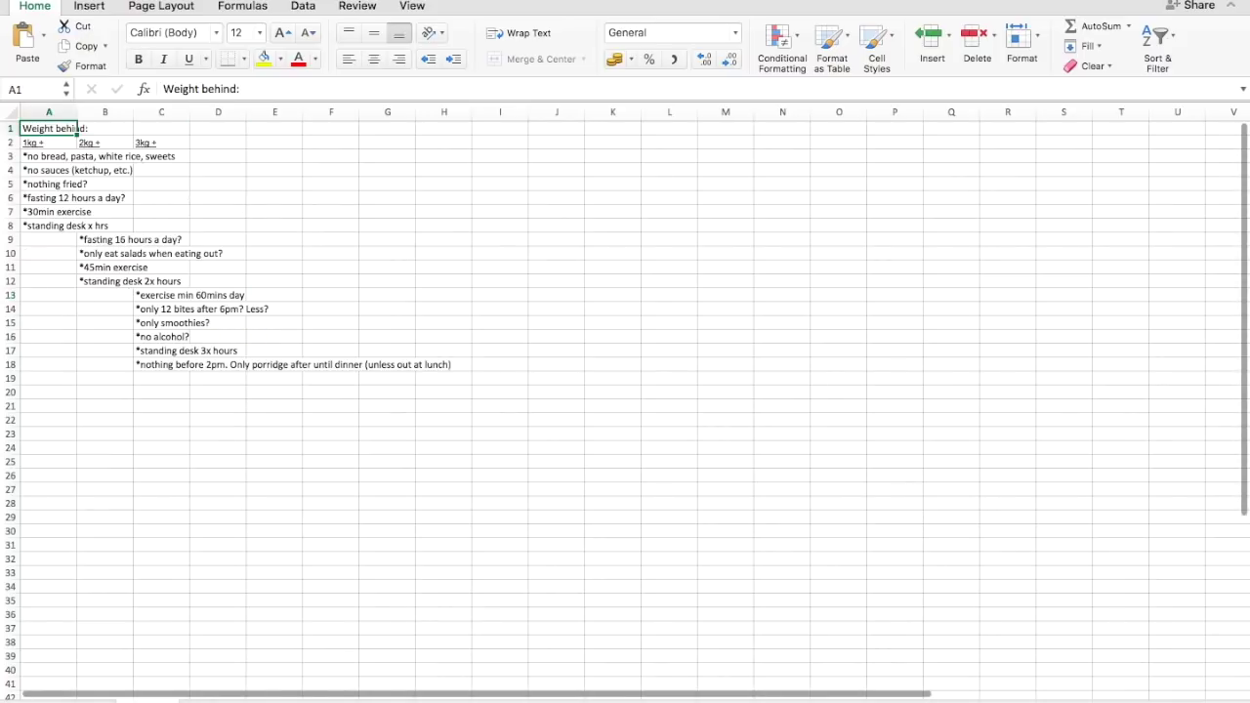
key(shift+Down)
key(shift+Down)
key(shift+Down)
key(shift+Down)
key(shift+Down)
key(shift+Down)
key(shift+Down)
key(shift+Down)
key(shift+Down)
key(shift+Down)
key(shift+Down)
key(shift+Down)
key(shift+Down)
key(shift+Down)
key(shift+Down)
key(shift+Down)
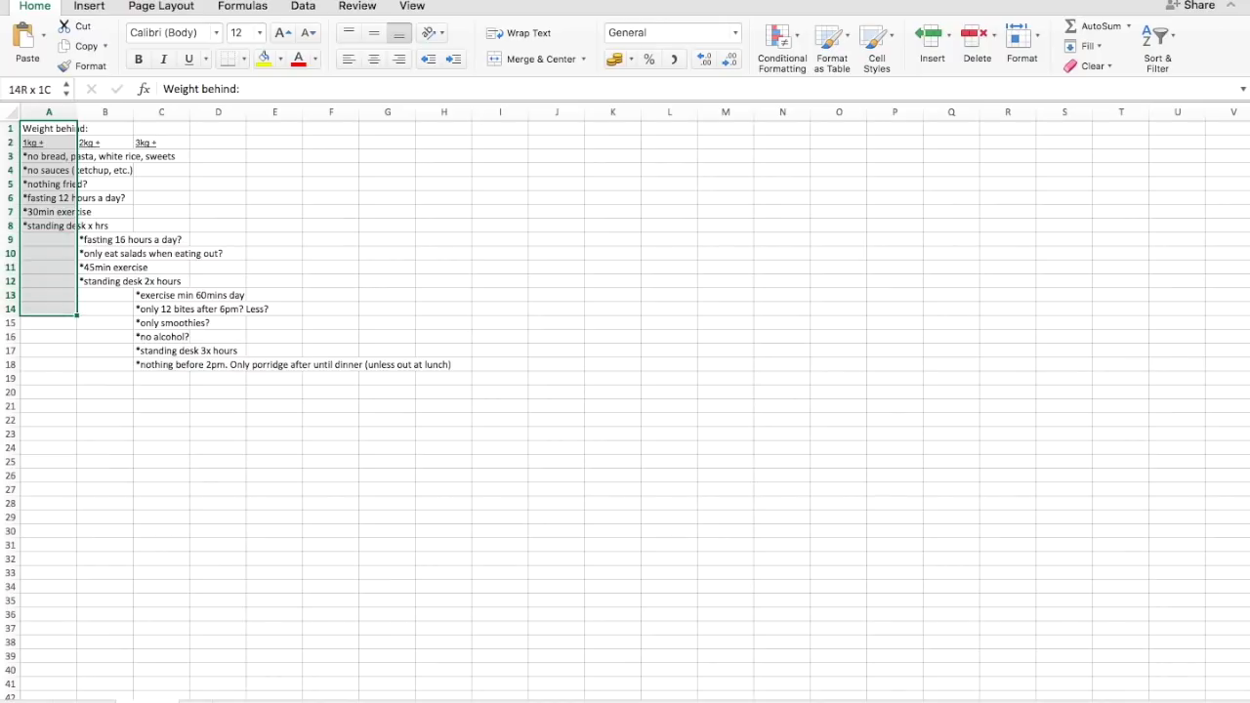
key(shift+Down)
key(shift+Right)
key(shift+Right)
key(shift+Right)
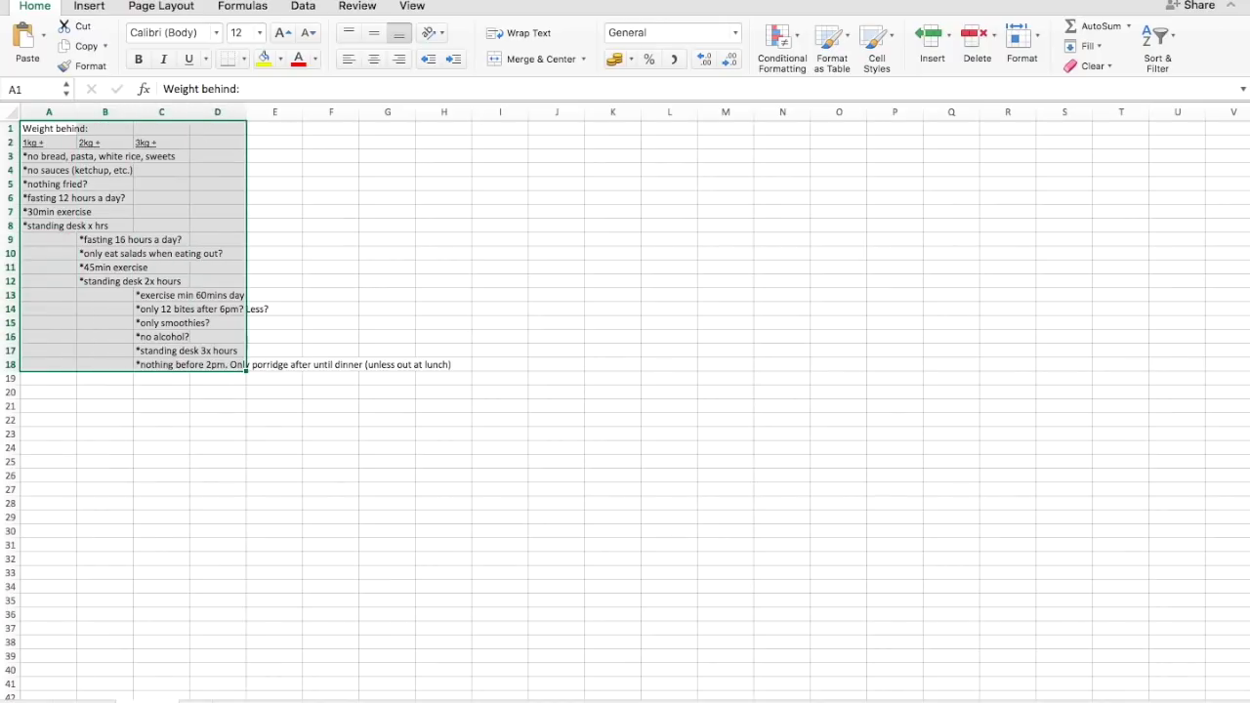
key(ctrl+c)
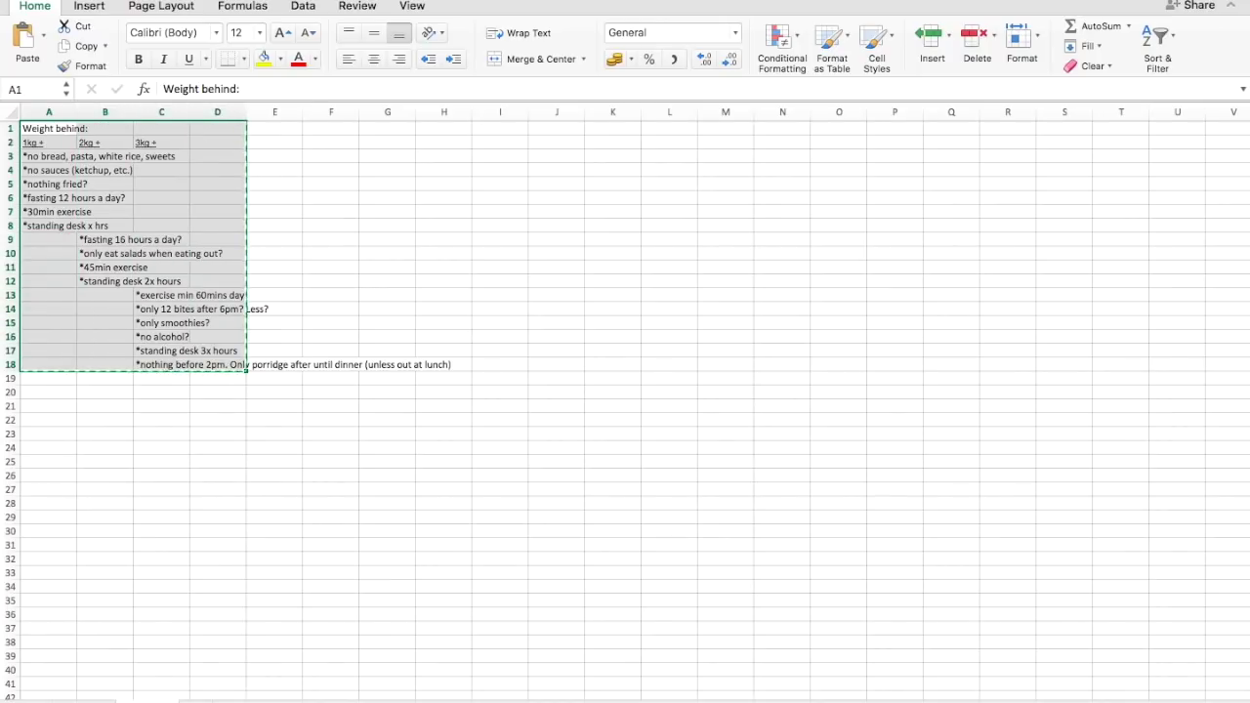
- Paste the copied rules into the Losing Weight sheet starting at cell H3
key(ctrl+Page_Up)
click(444, 153)
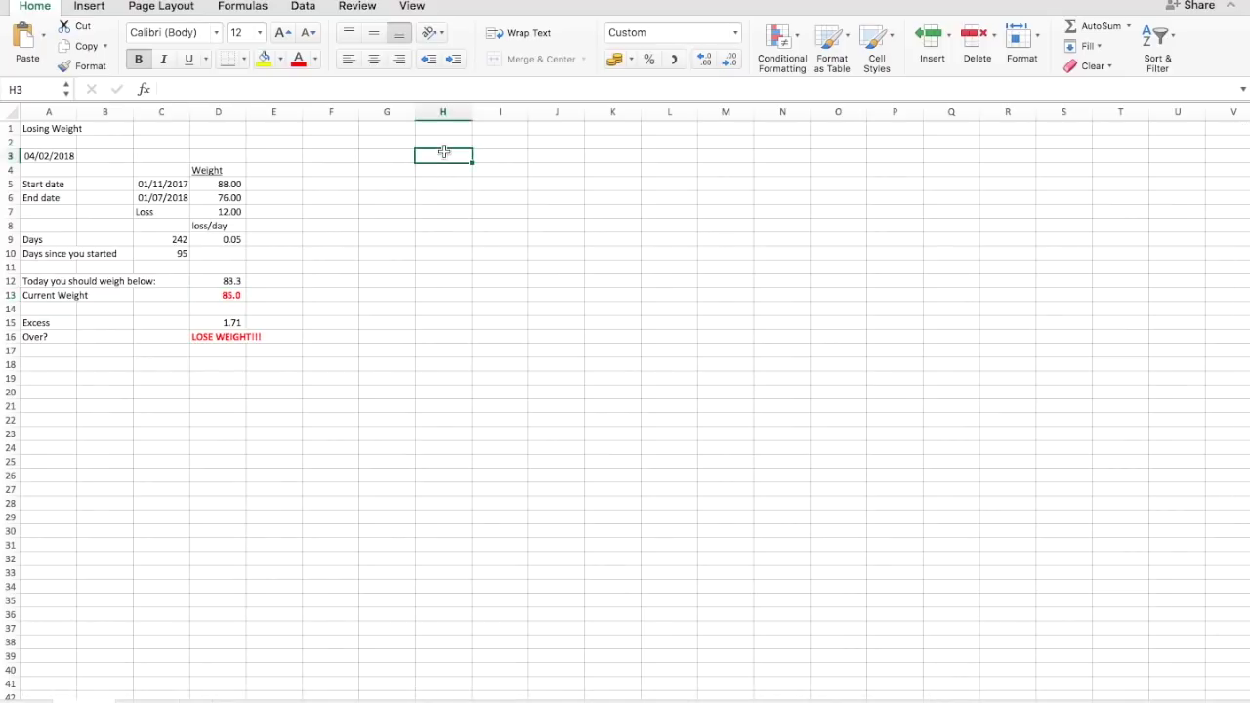
key(ctrl+v)
click(445, 154)
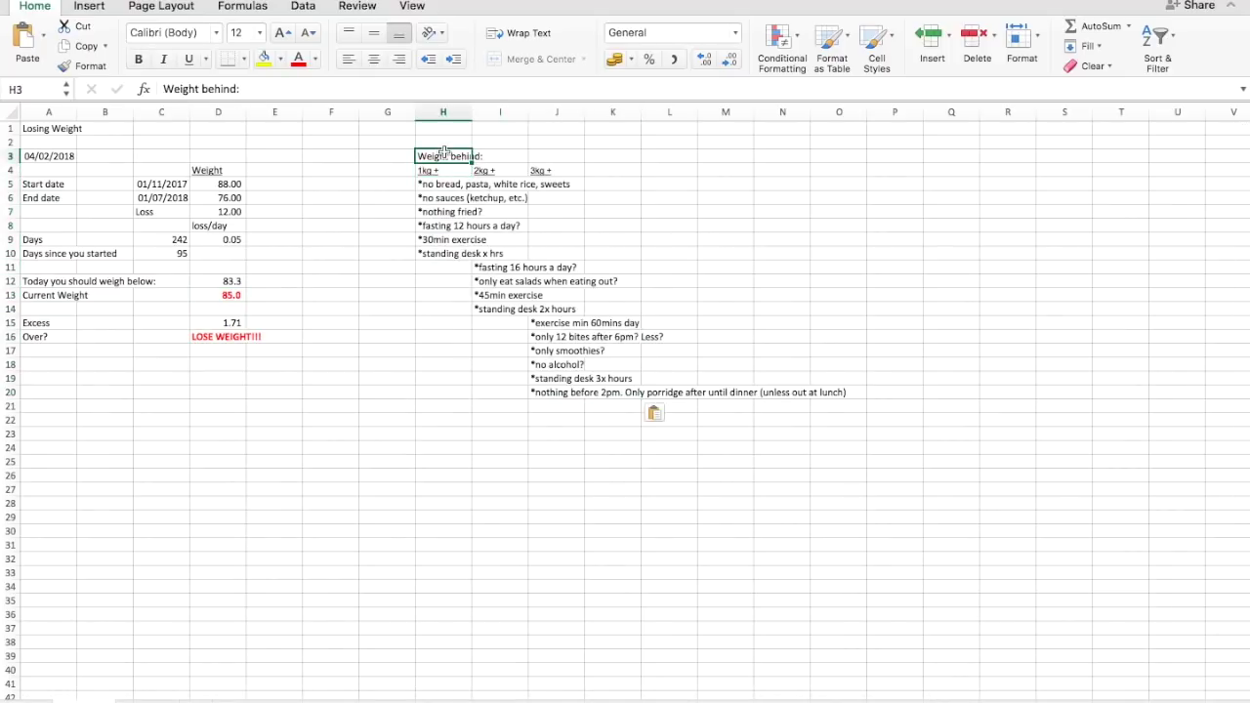
- Examine the 1kg + rules in H4:H10, reading each entry from the bread rule down to the standing desk rule
key(Down)
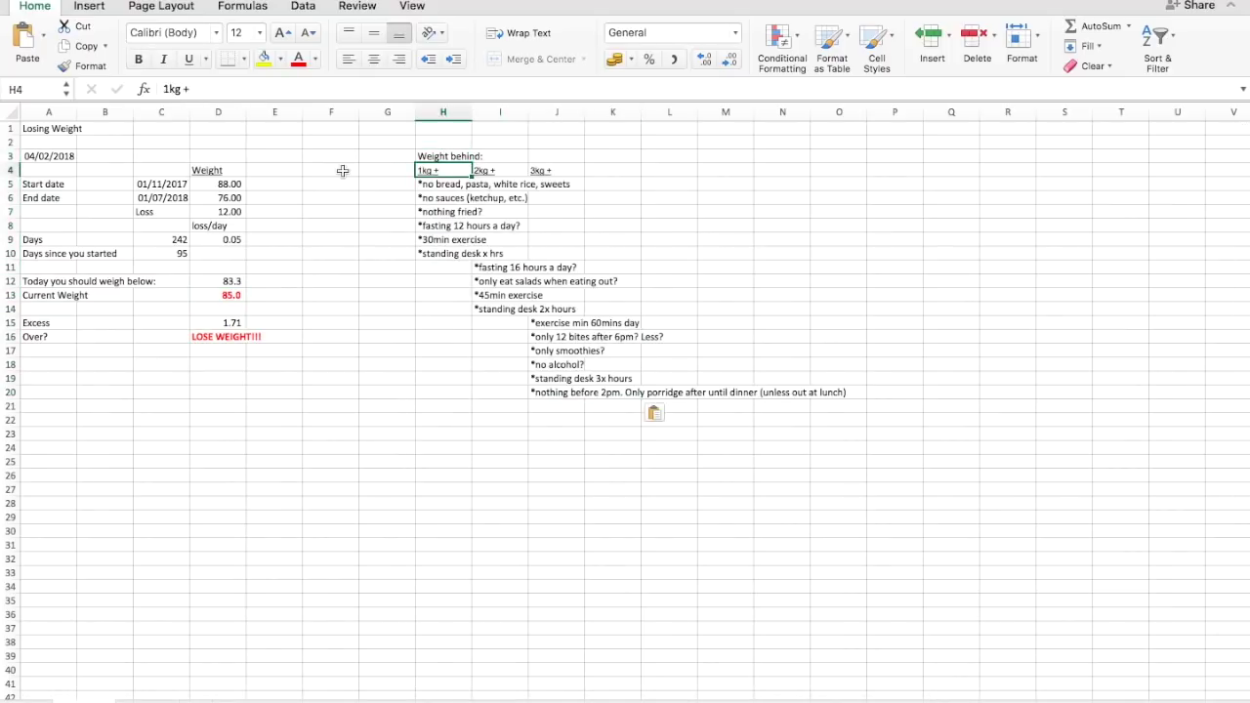
key(shift+Down)
key(shift+Down)
key(shift+Down)
key(shift+Down)
key(shift+Down)
key(shift+Down)
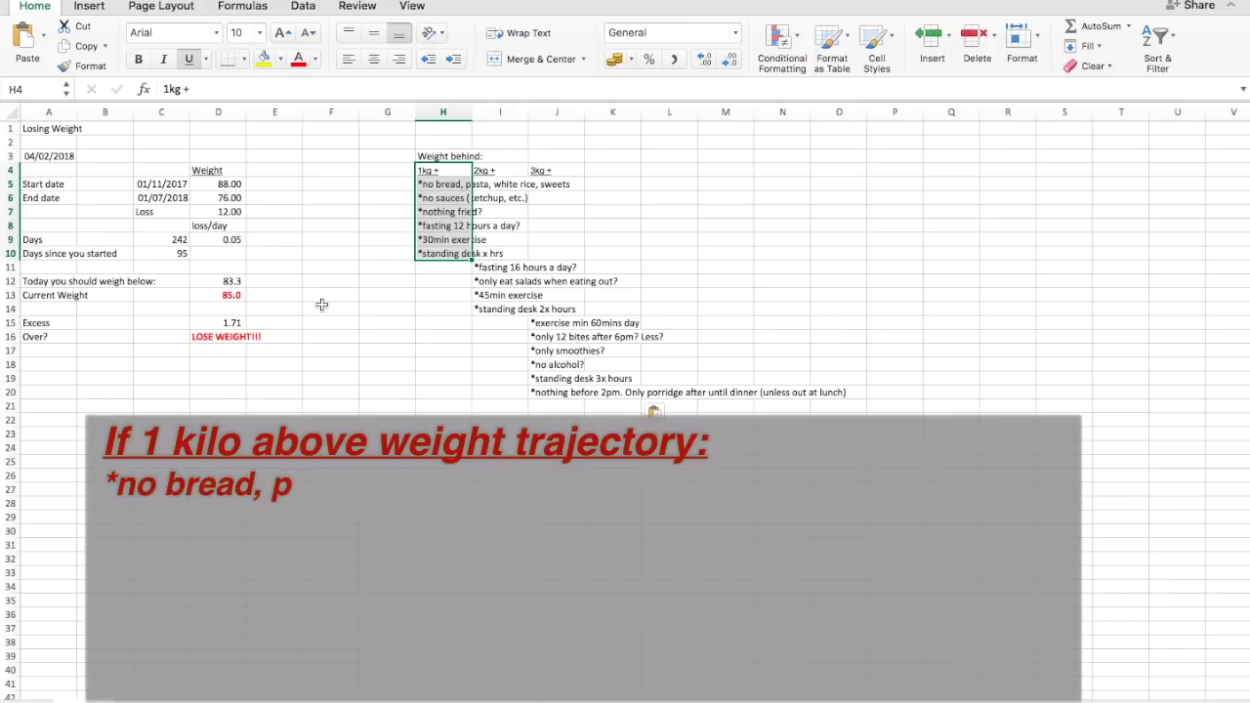
key(Down)
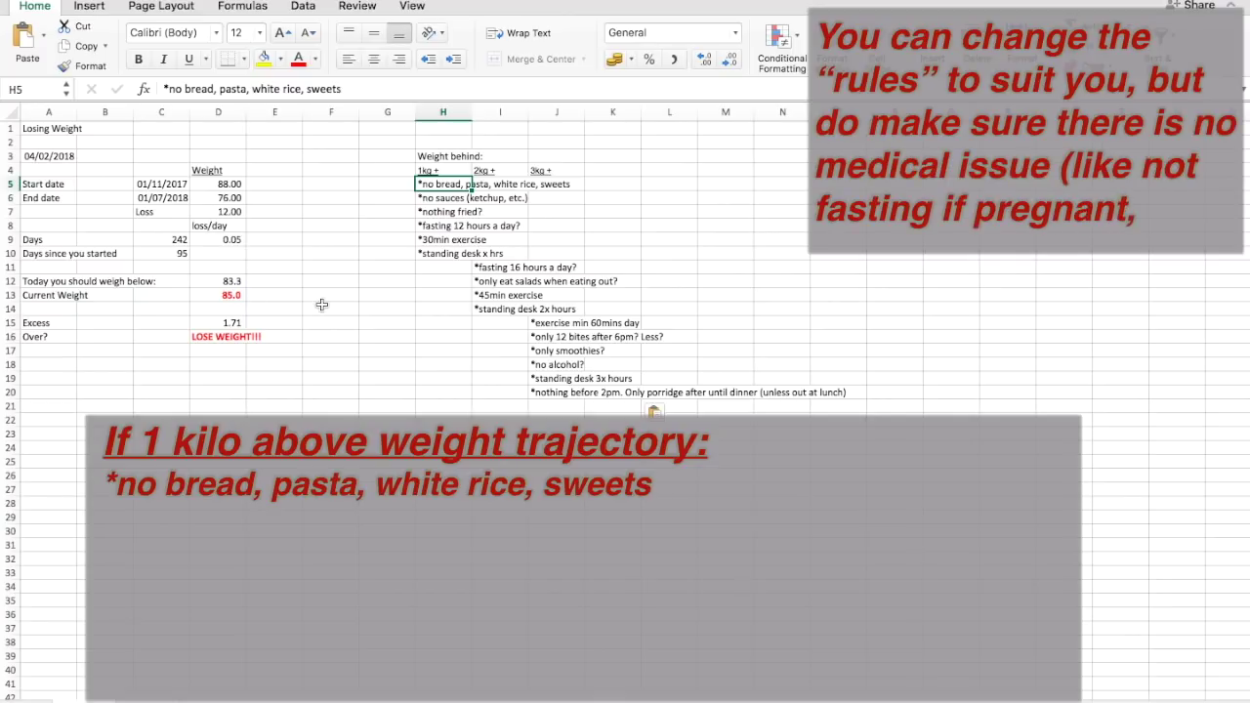
key(Down)
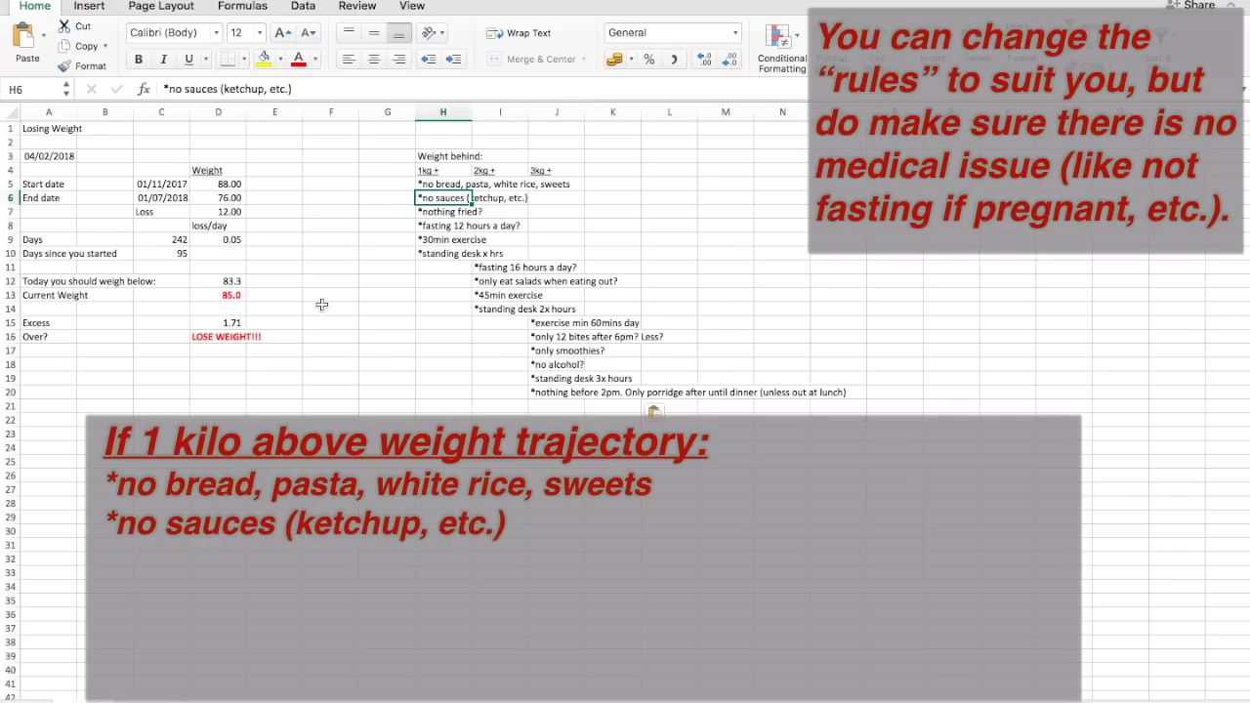
key(Down)
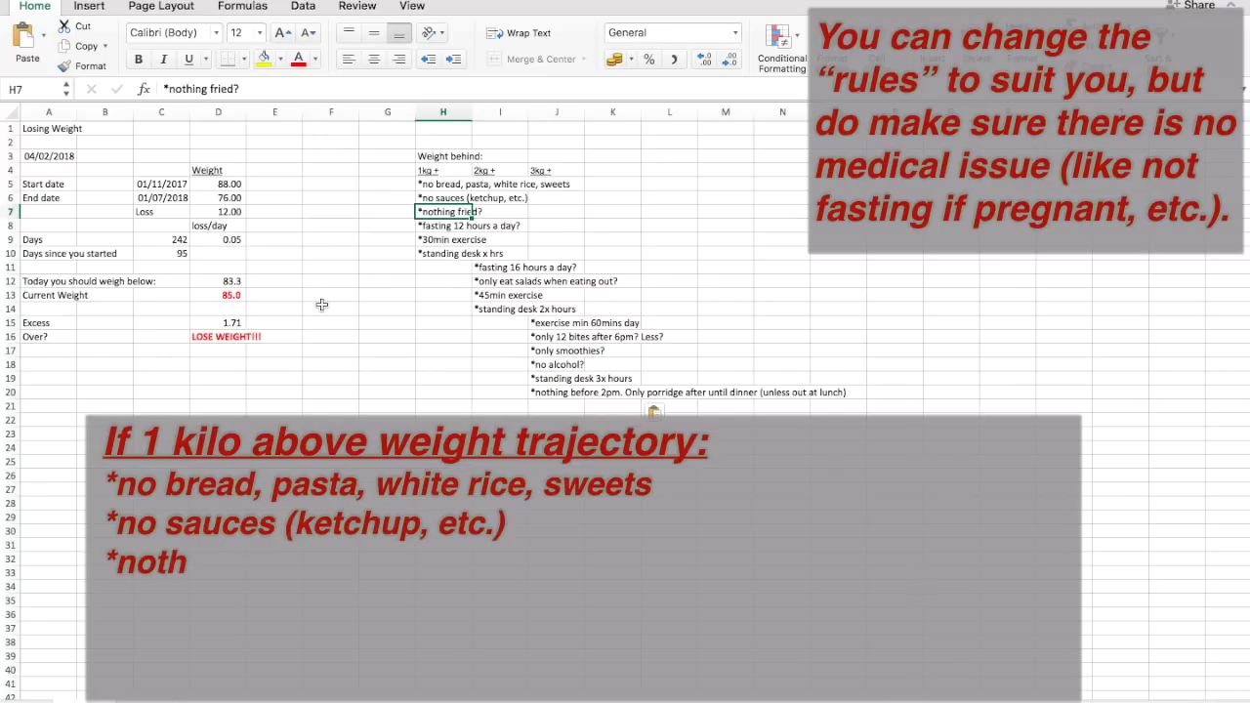
key(Down)
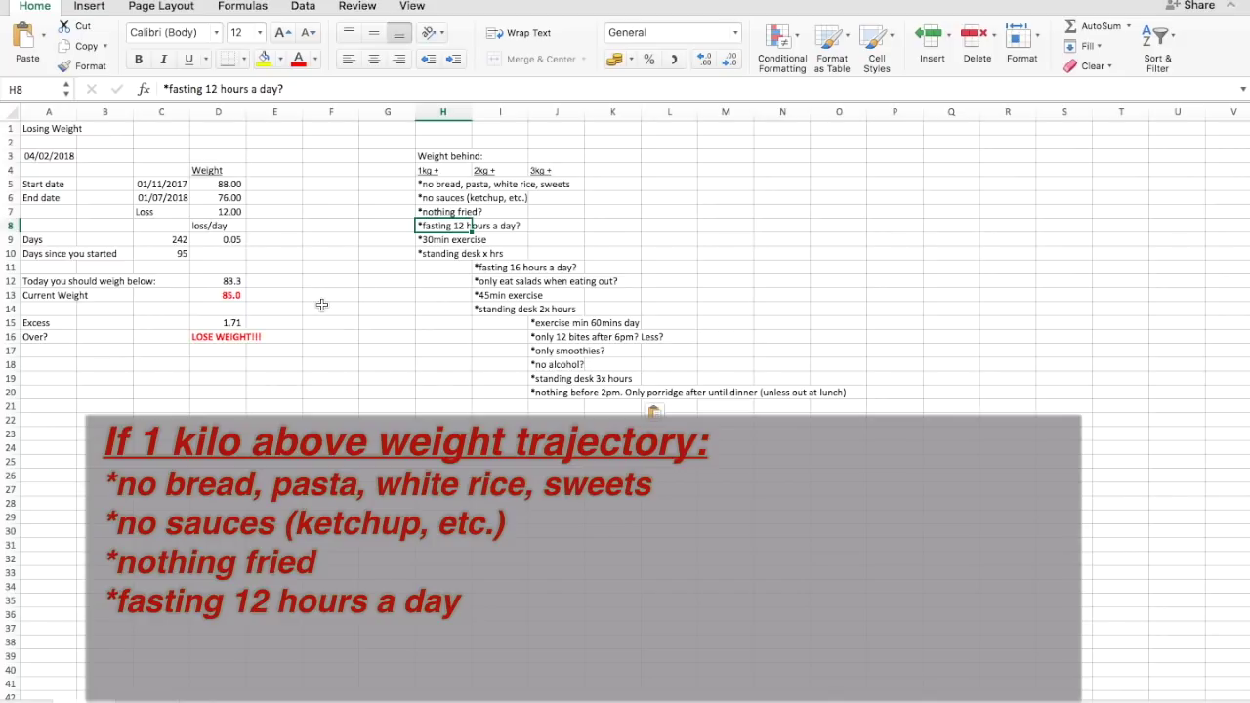
key(Down)
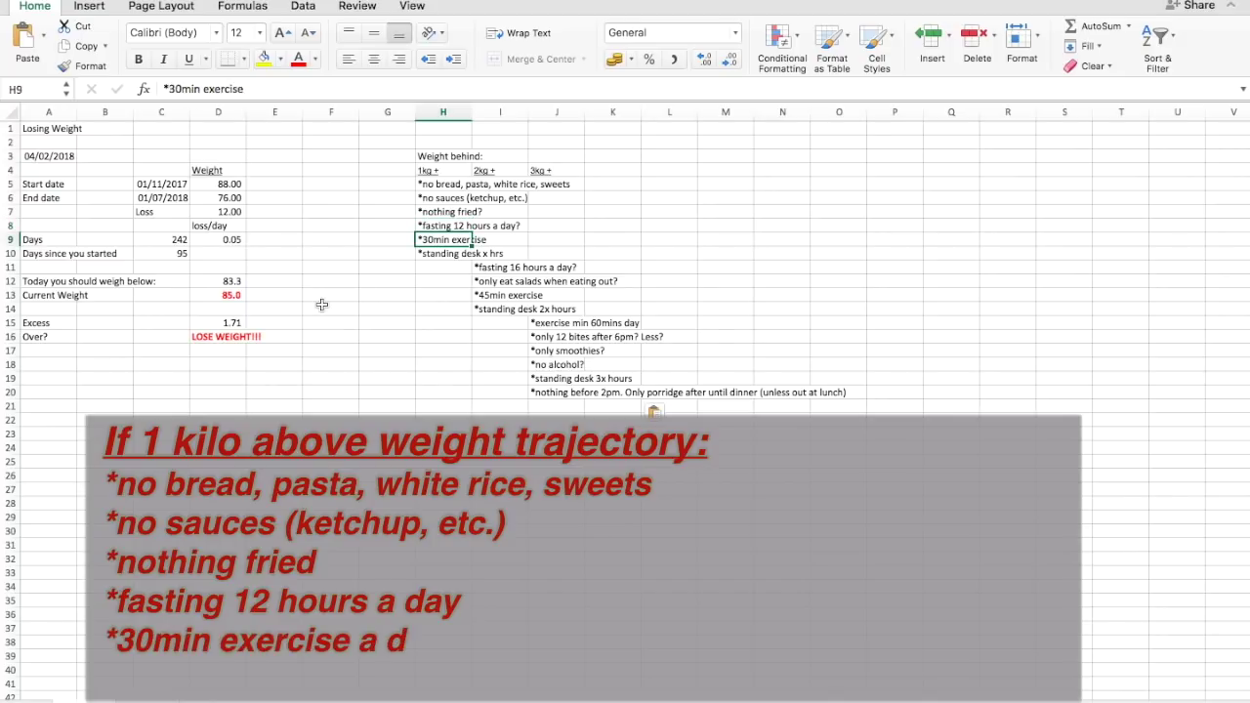
key(Down)
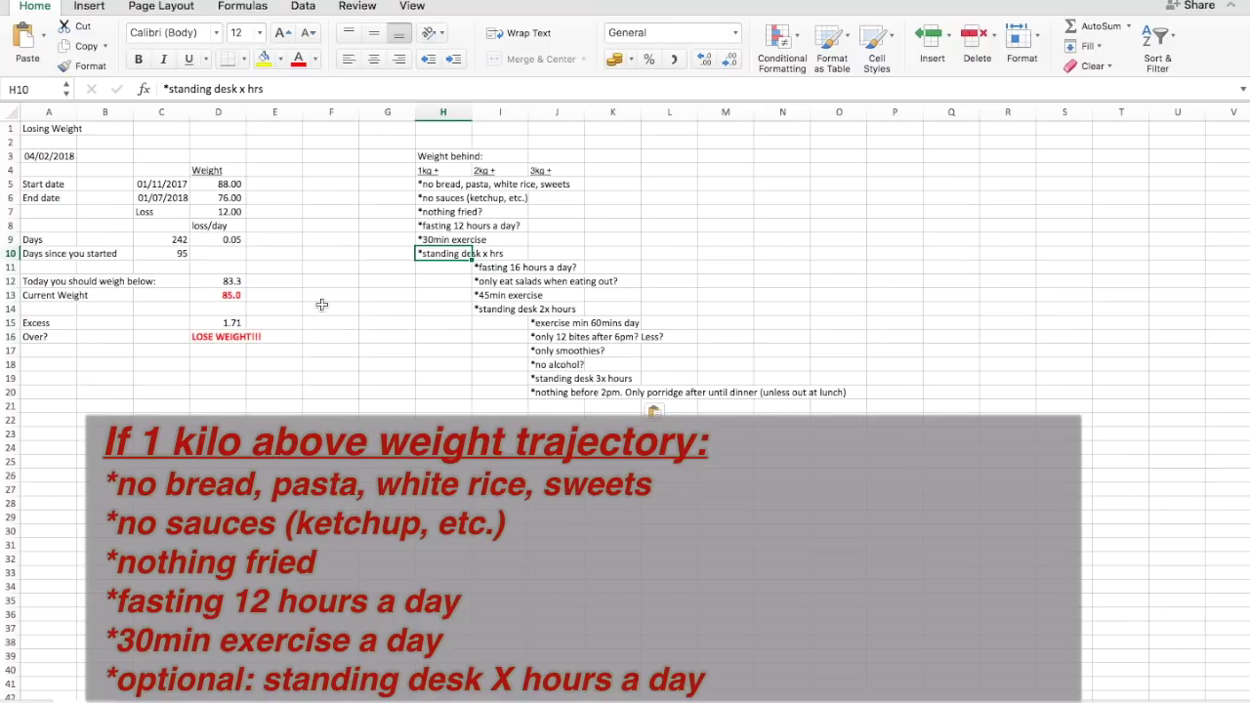
- Select the 2kg + column from its heading to its last rule, I4:I14, to examine its extent
key(Right)
key(Up)
key(Up)
key(Up)
key(Up)
key(Up)
key(Up)
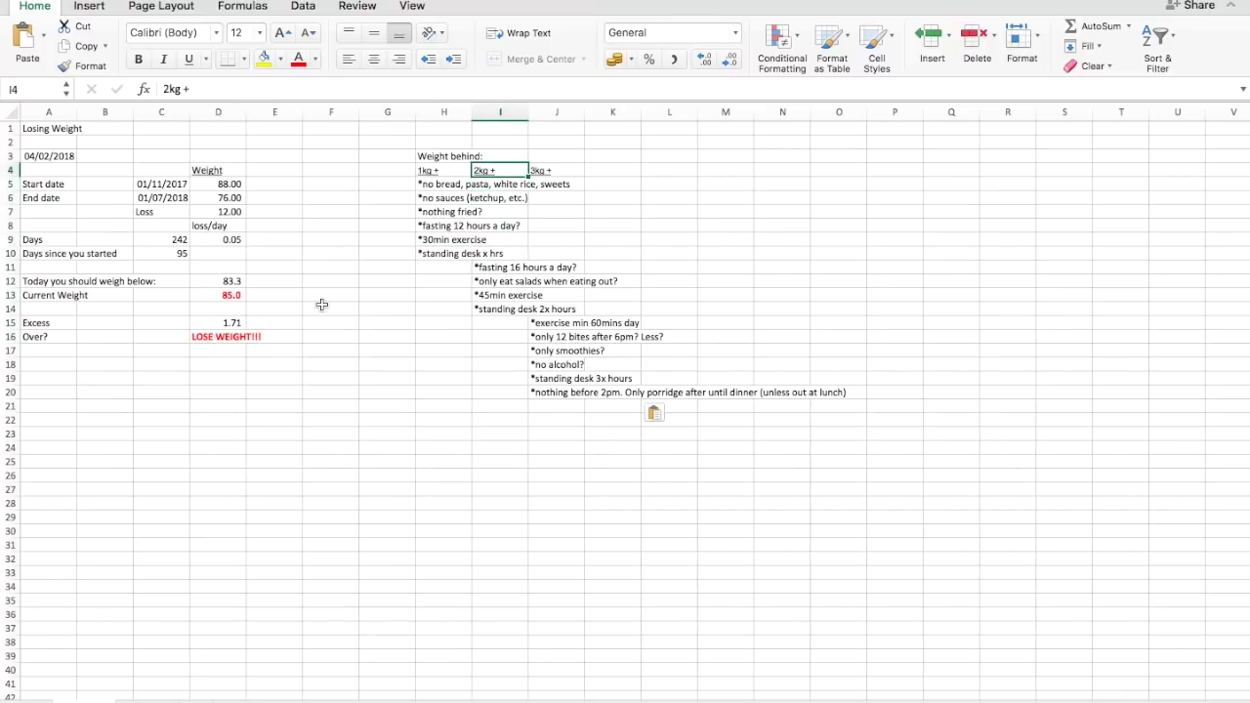
key(shift+Down)
key(shift+Down)
key(shift+Down)
key(shift+Down)
key(shift+Down)
key(shift+Down)
key(shift+Down)
key(shift+Down)
key(shift+Down)
key(shift+Down)
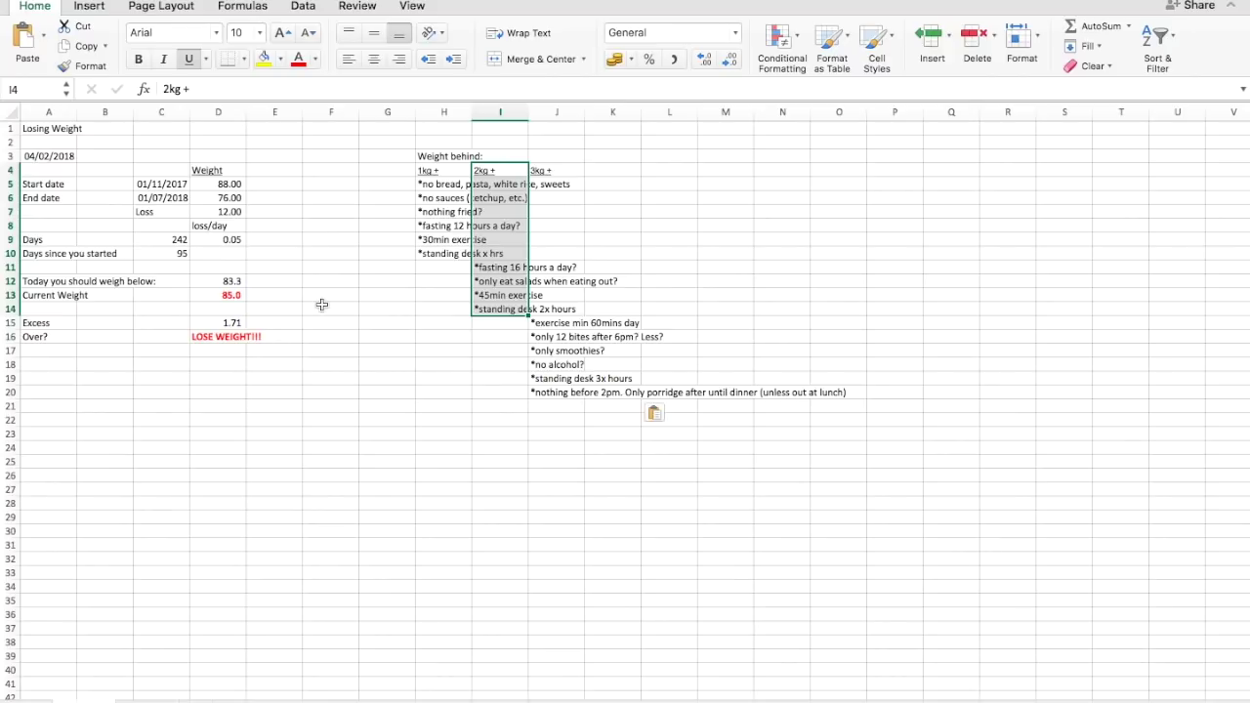
- Revisit the 1kg + rules in column H and read the additional 2kg + rules in I11:I14 one by one
key(Left)
key(Down)
key(Down)
key(Down)
key(Down)
key(Down)
key(Down)
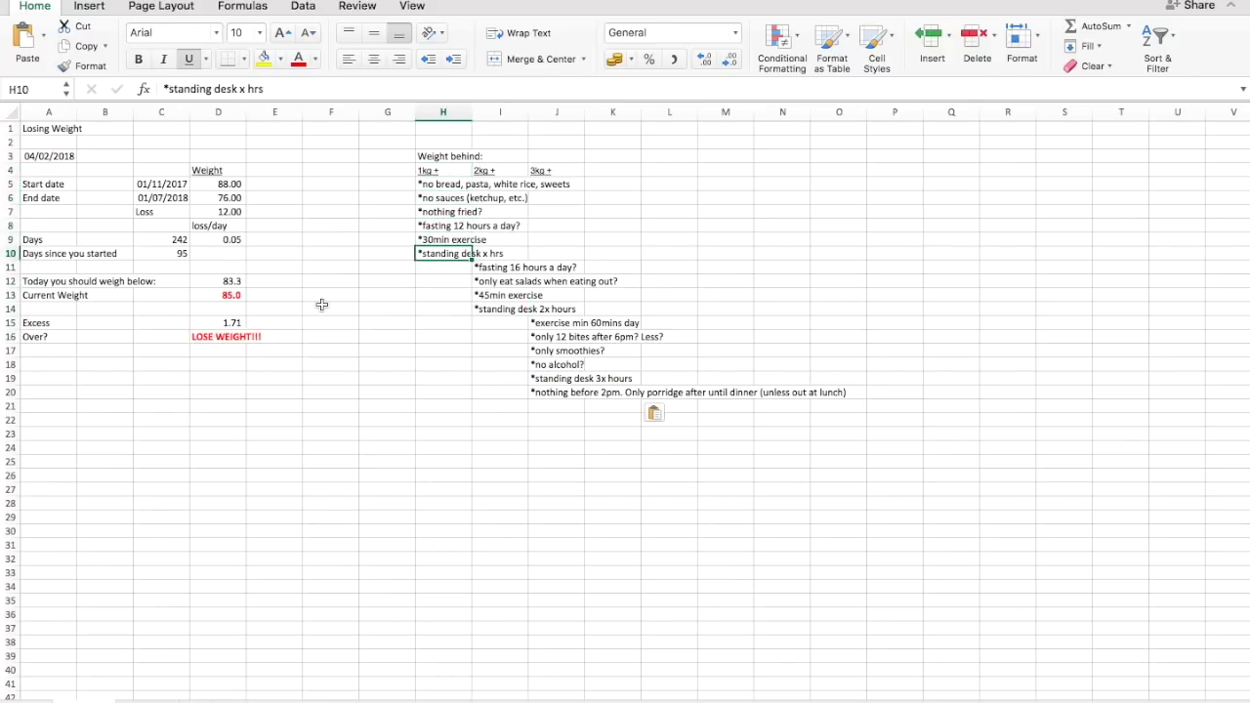
key(Up)
key(Up)
key(Right)
key(Down)
key(Down)
key(Down)
key(Down)
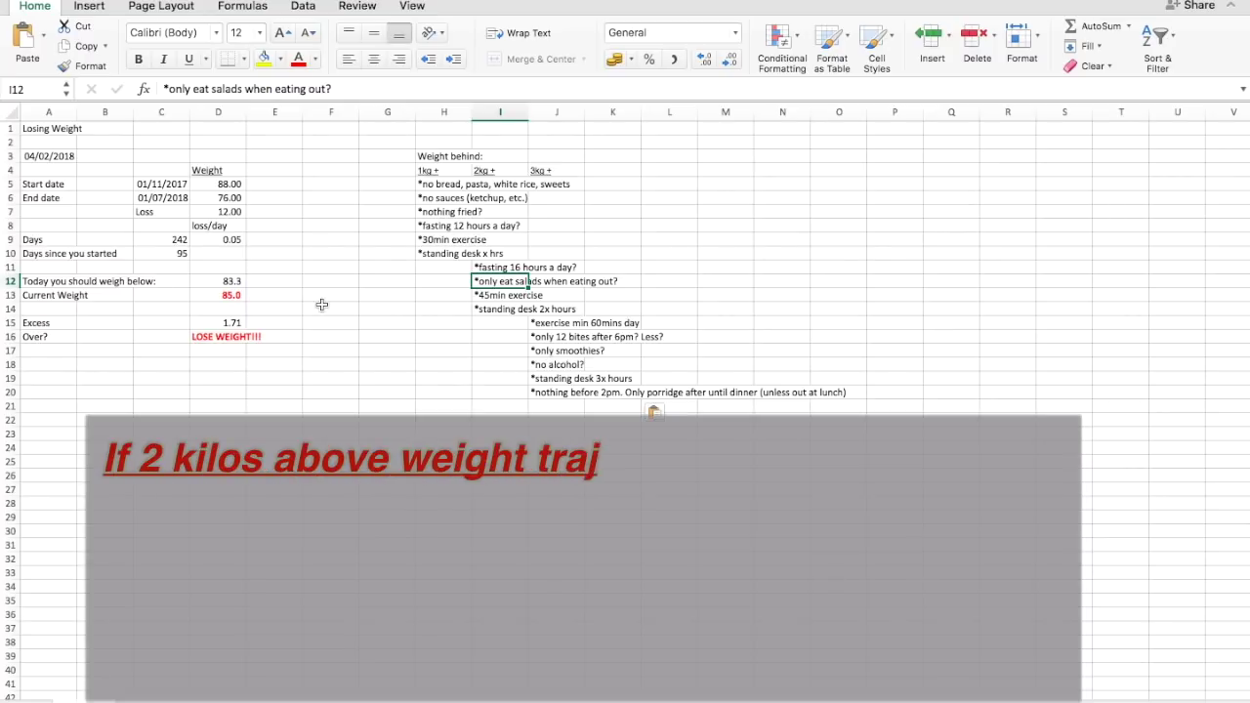
key(Up)
key(Up)
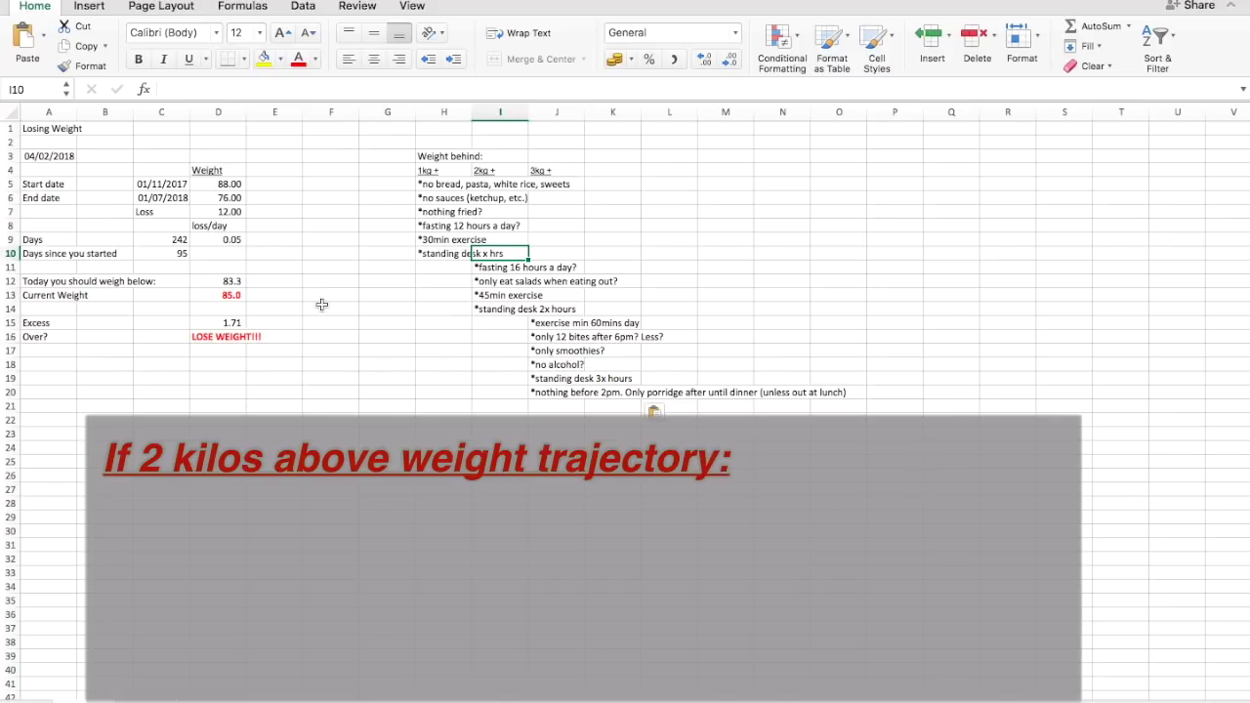
key(Down)
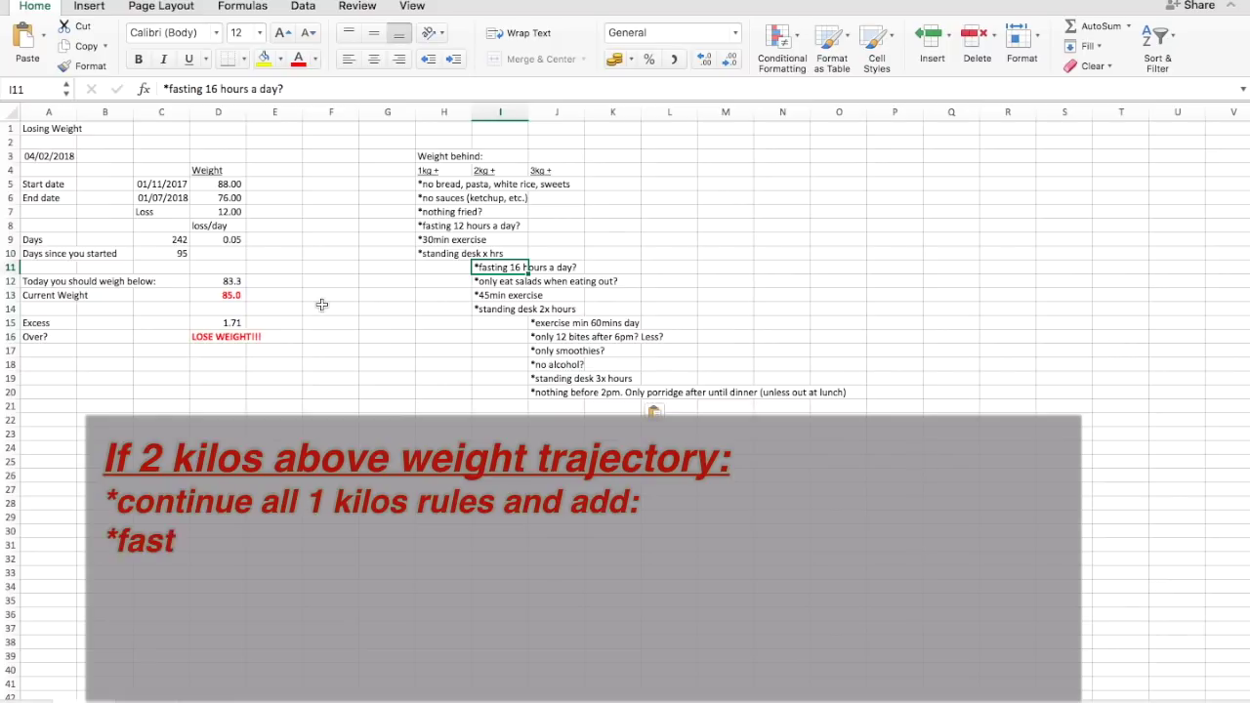
key(Down)
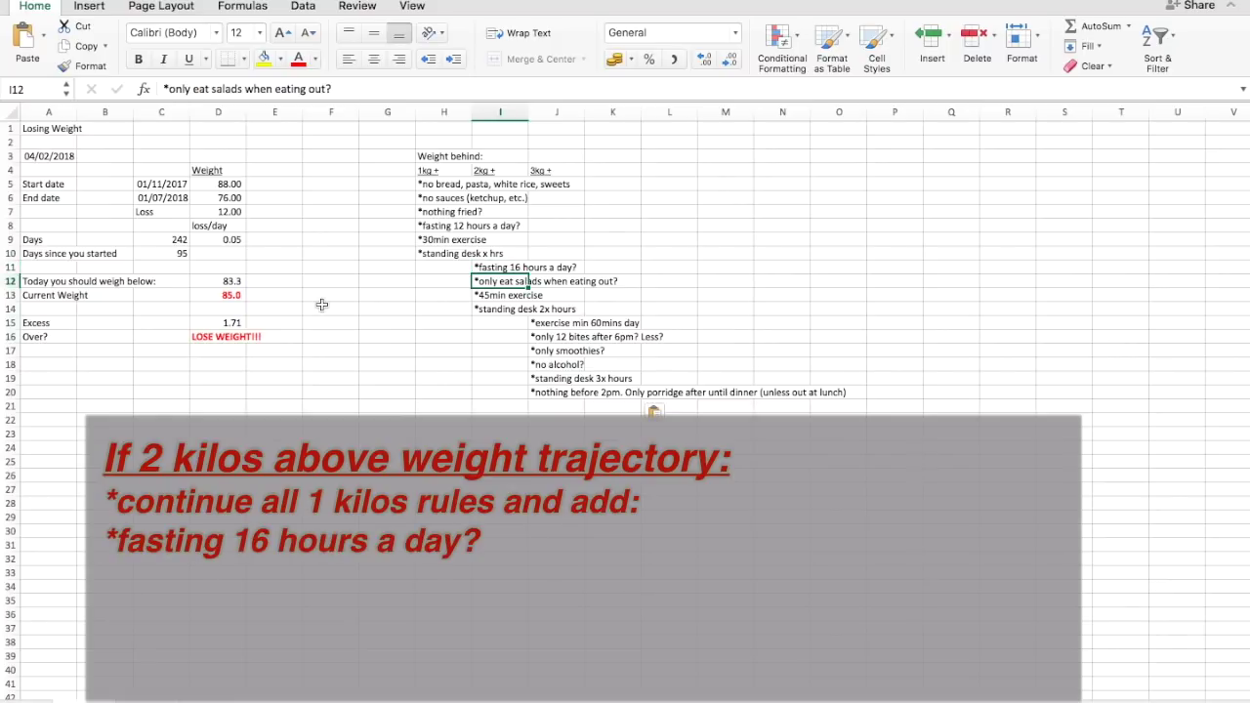
key(Down)
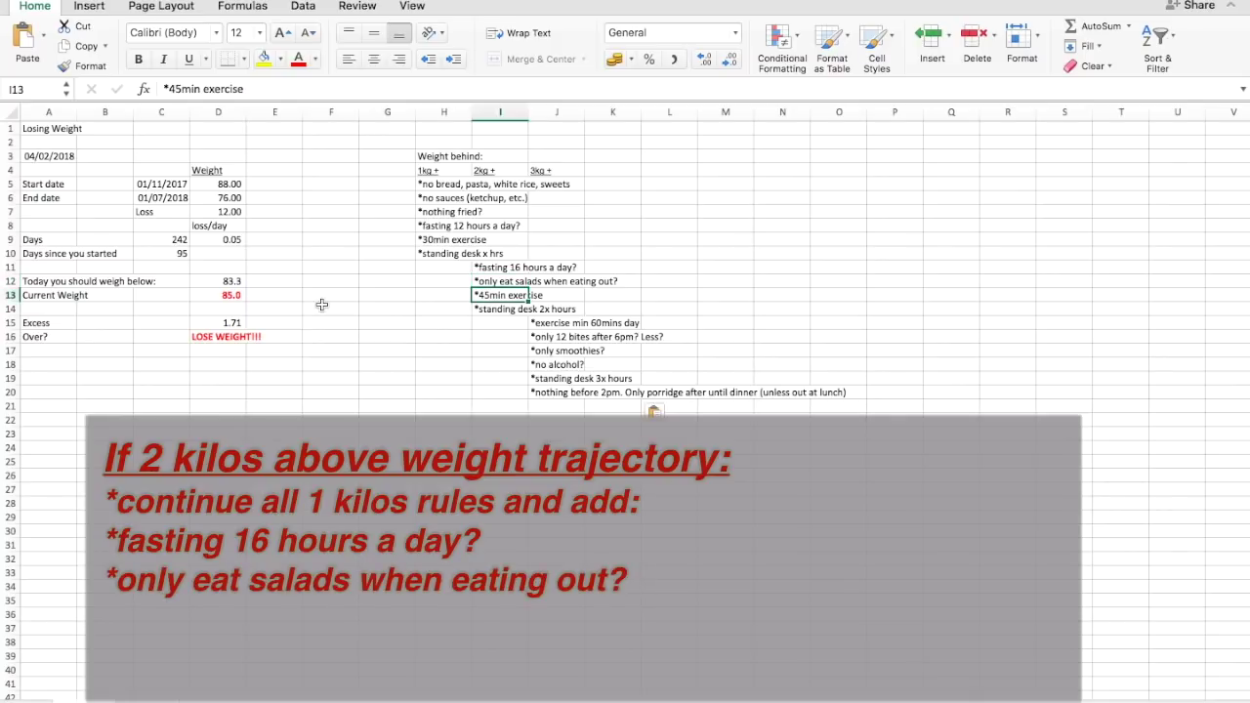
key(Down)
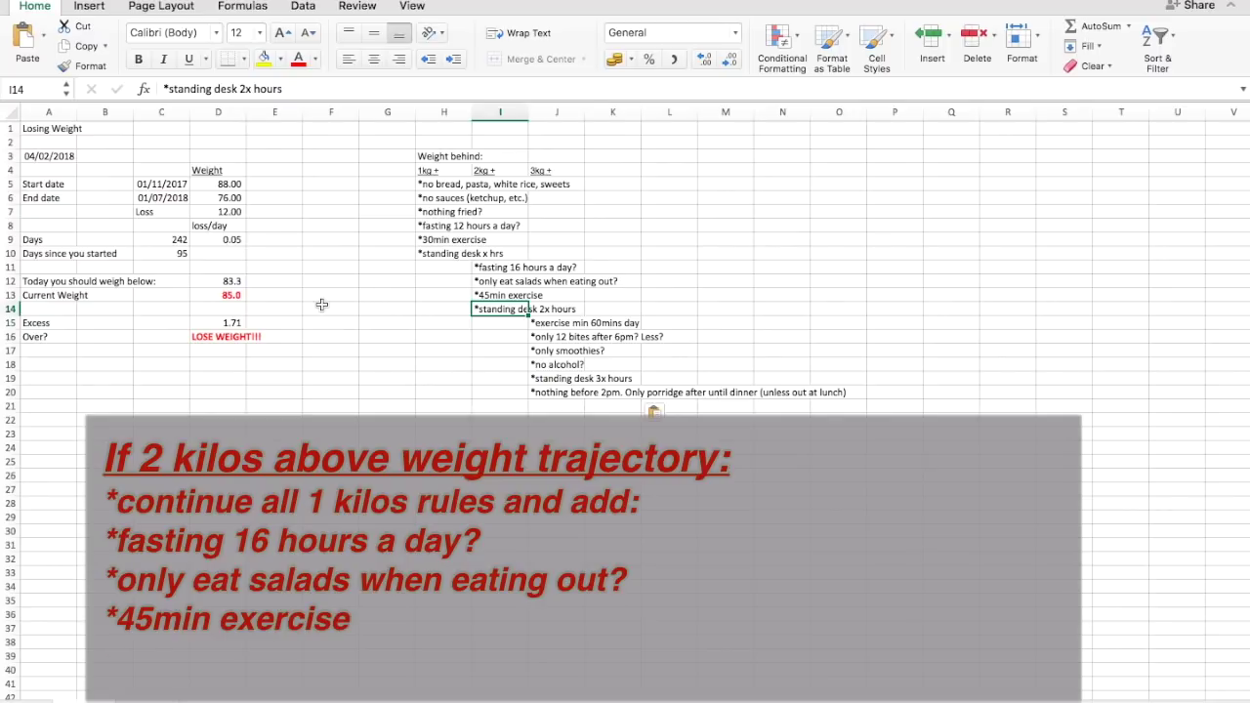
- Select the 3kg + column from its heading to its last rule, J4:J20, to examine the rules
key(Right)
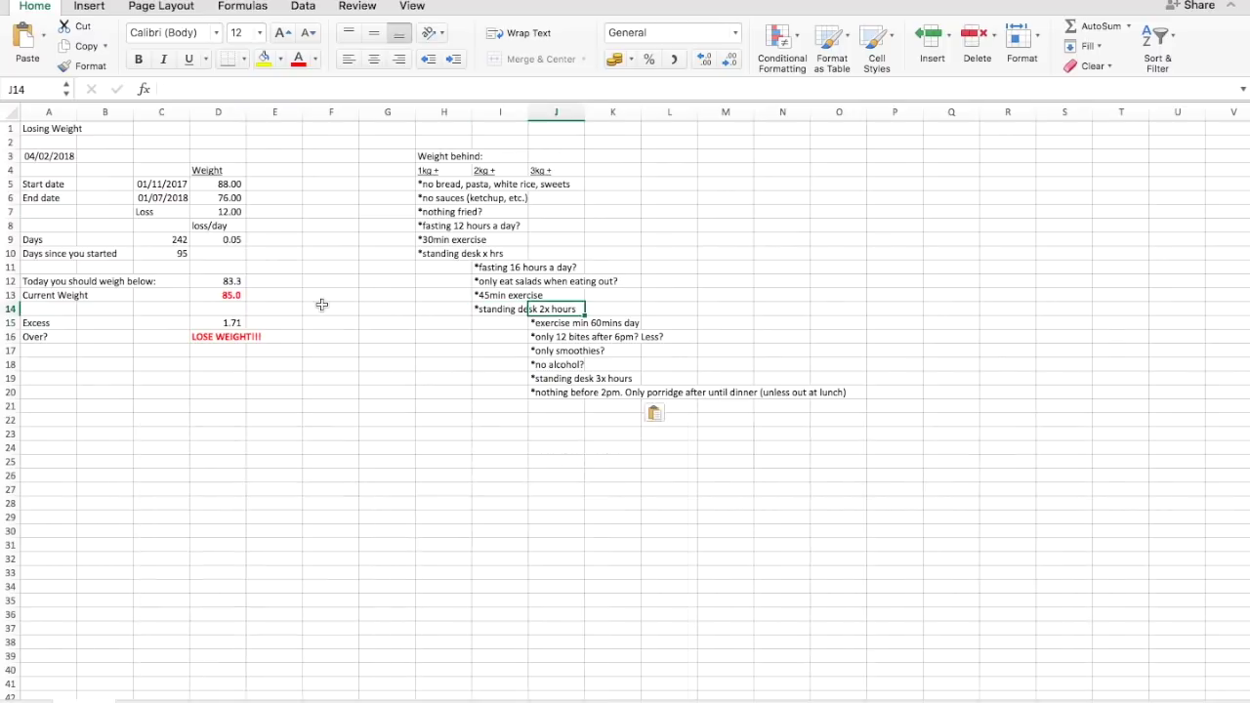
key(ctrl+Up)
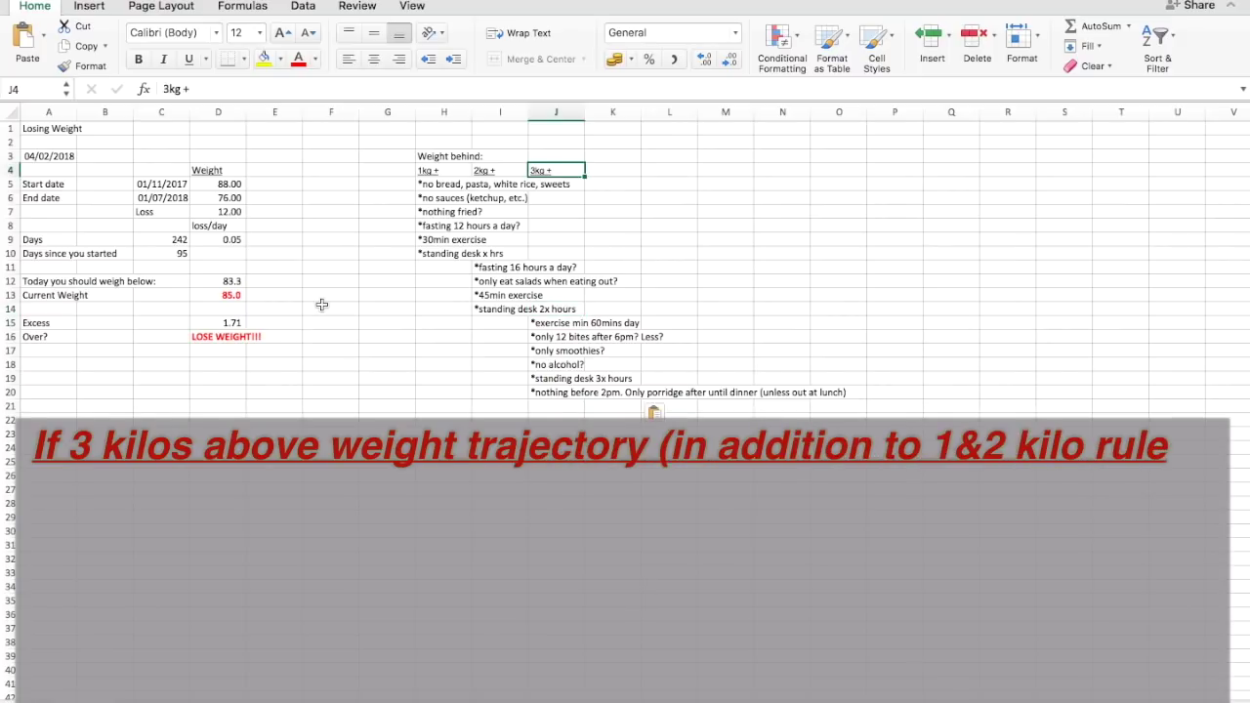
key(ctrl+shift+Down)
key(ctrl+shift+Down)
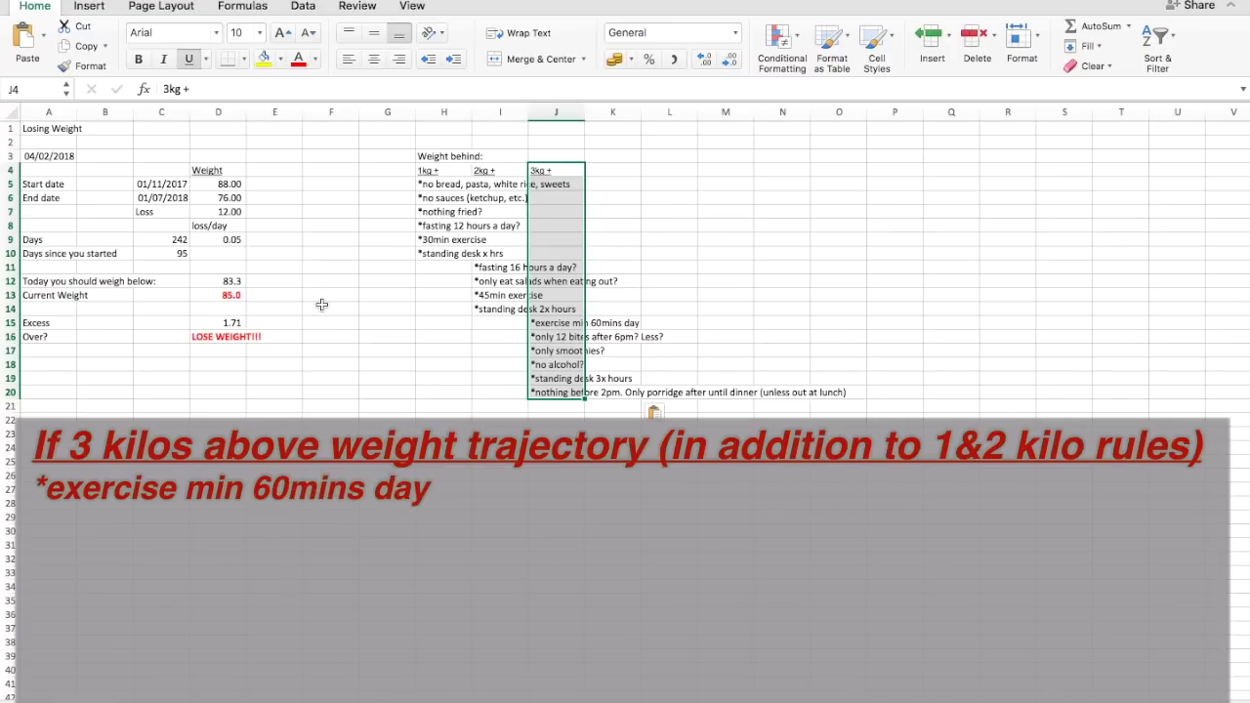
- Read the 3kg + rules in J15:J19 one by one, from the 60-minute exercise rule to the standing desk rule
key(Down)
key(Down)
key(Down)
key(Down)
key(Down)
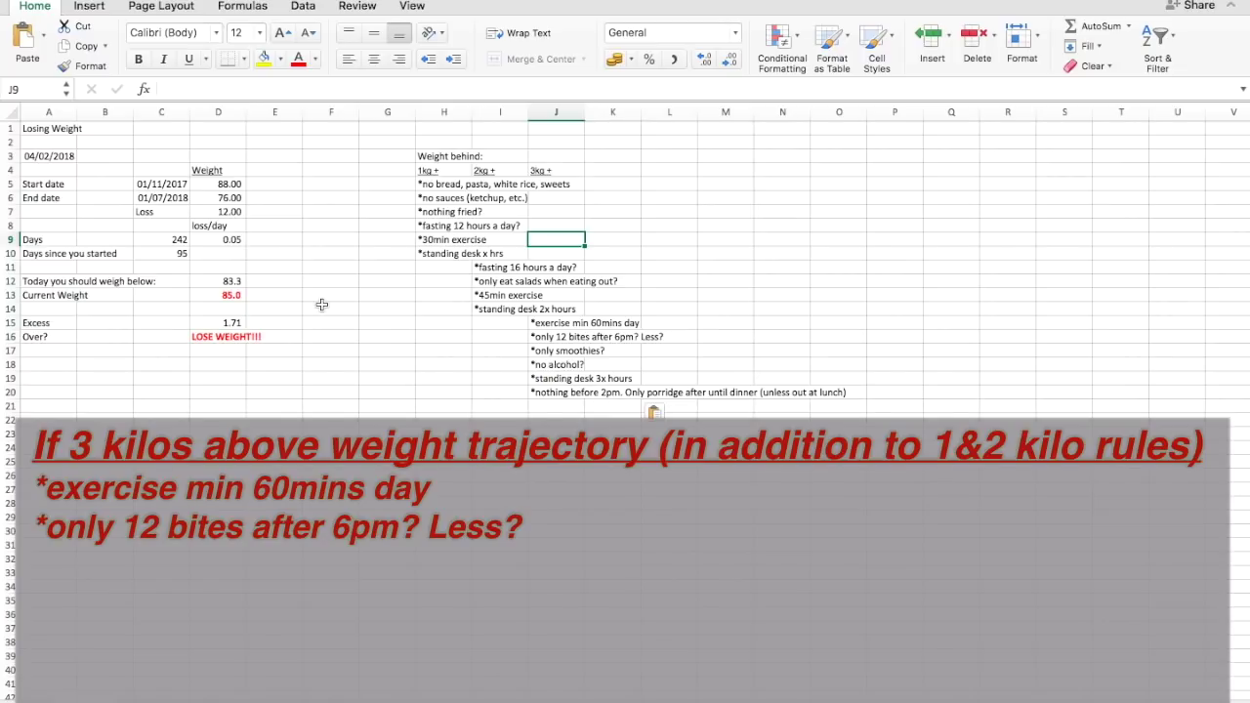
key(Down)
key(Down)
key(Down)
key(Down)
key(Down)
key(Down)
key(Down)
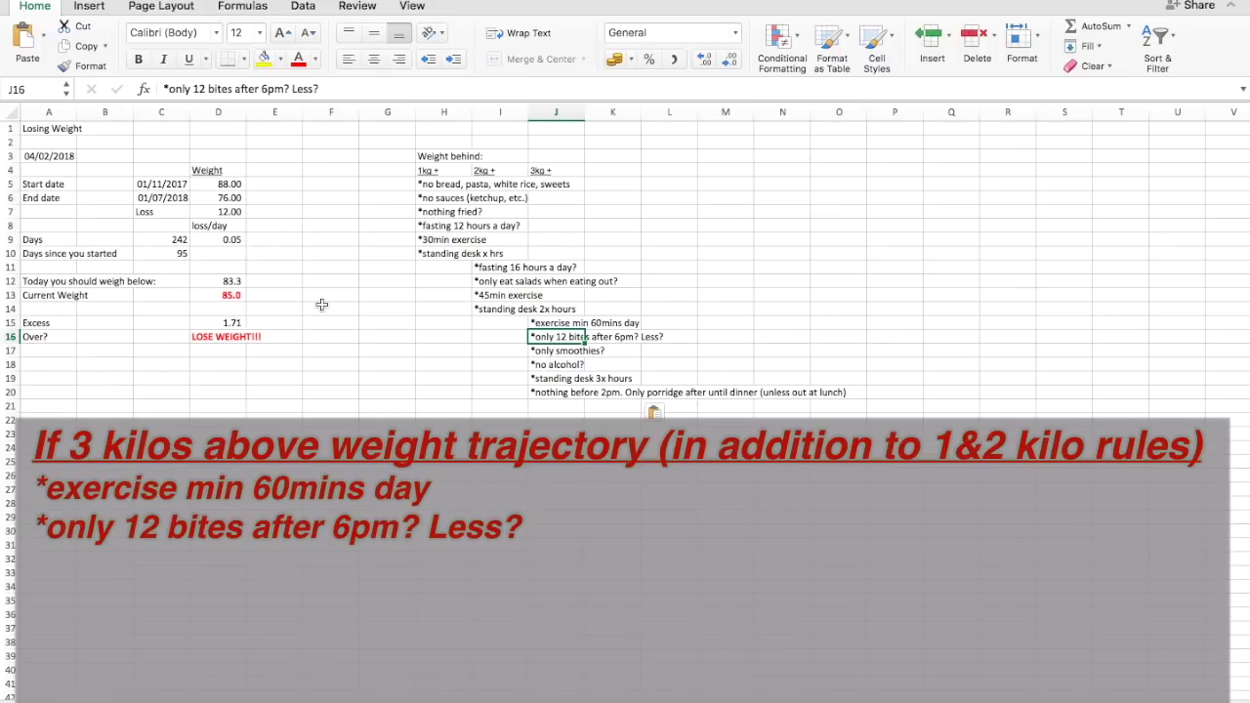
key(Down)
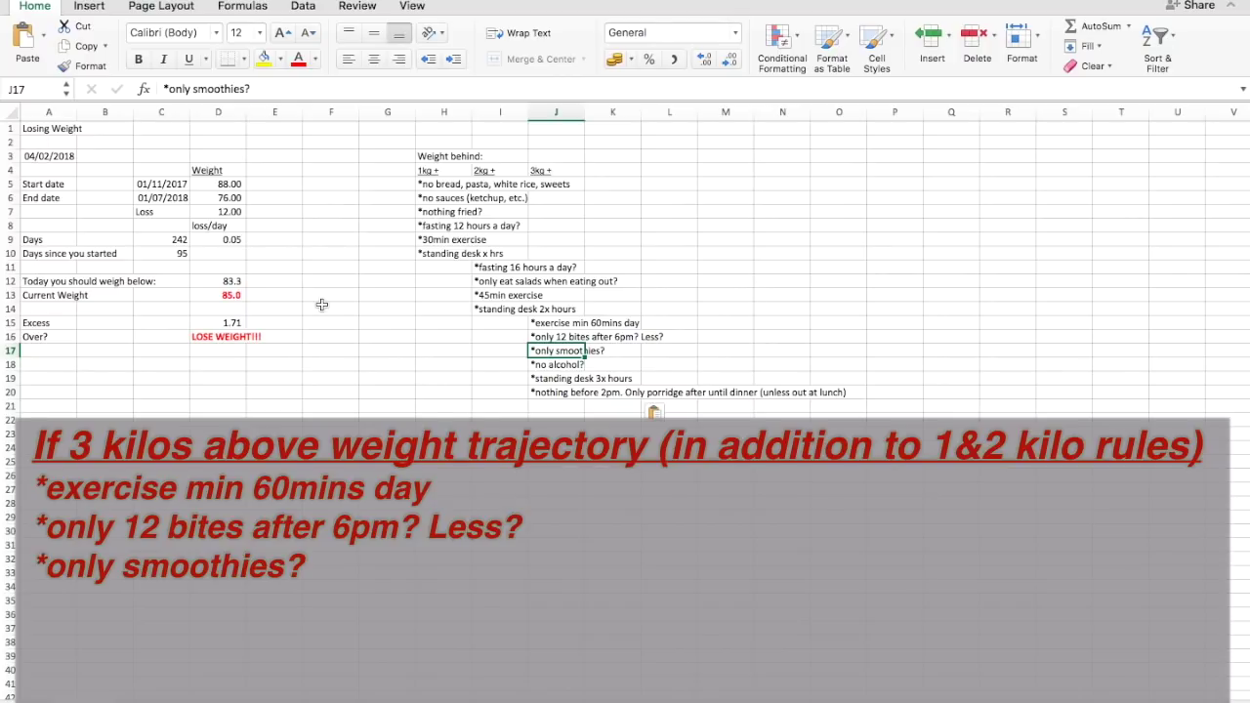
key(Down)
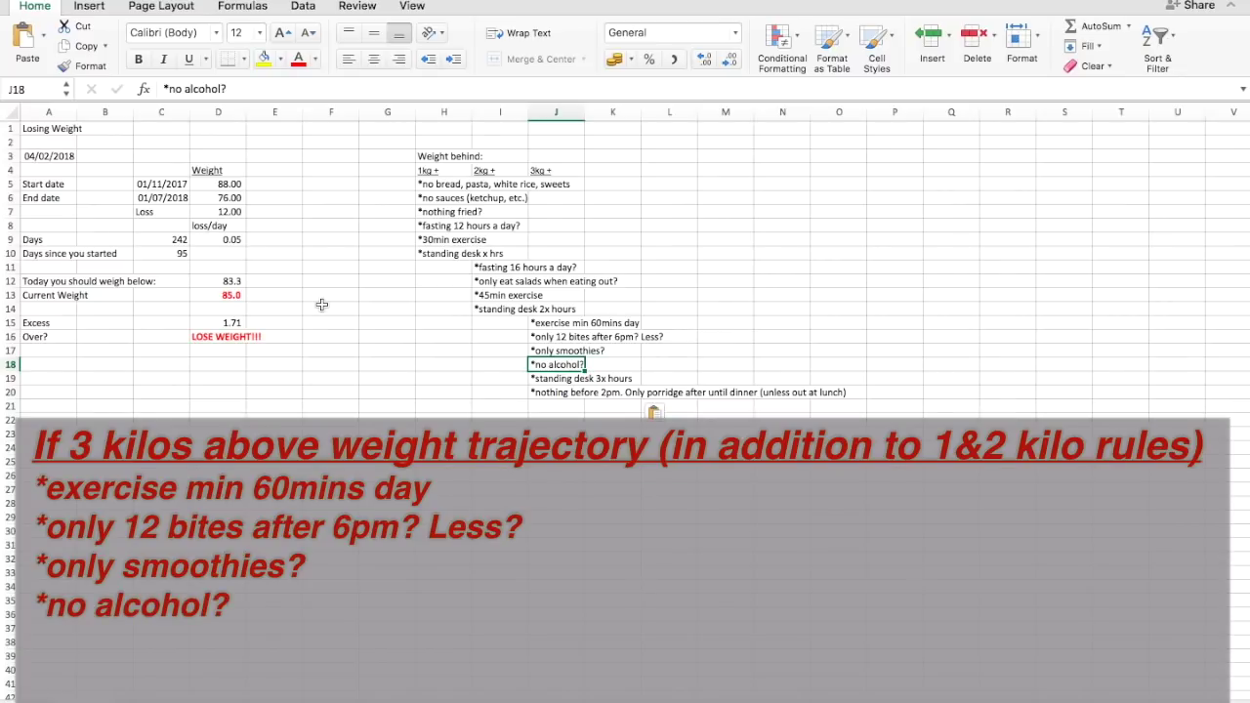
key(Down)
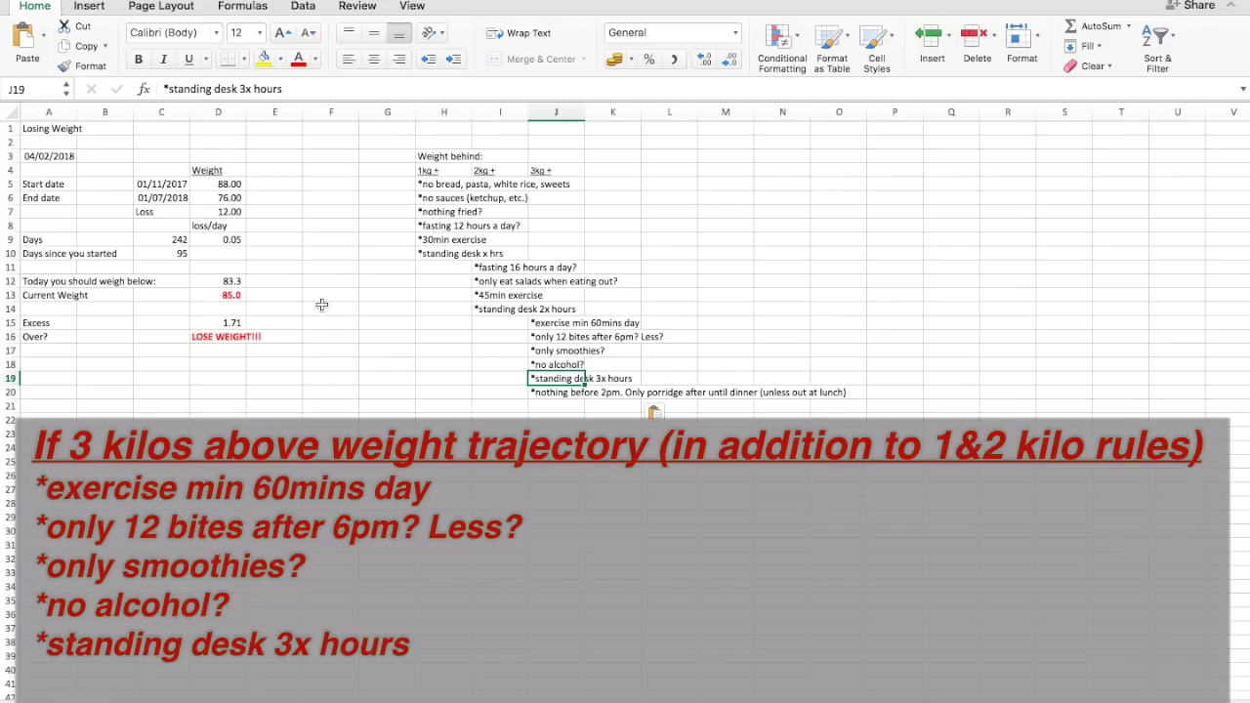
- Select H4:I18 to review the 1kg + and 2kg + rules together
key(Up)
key(Left)
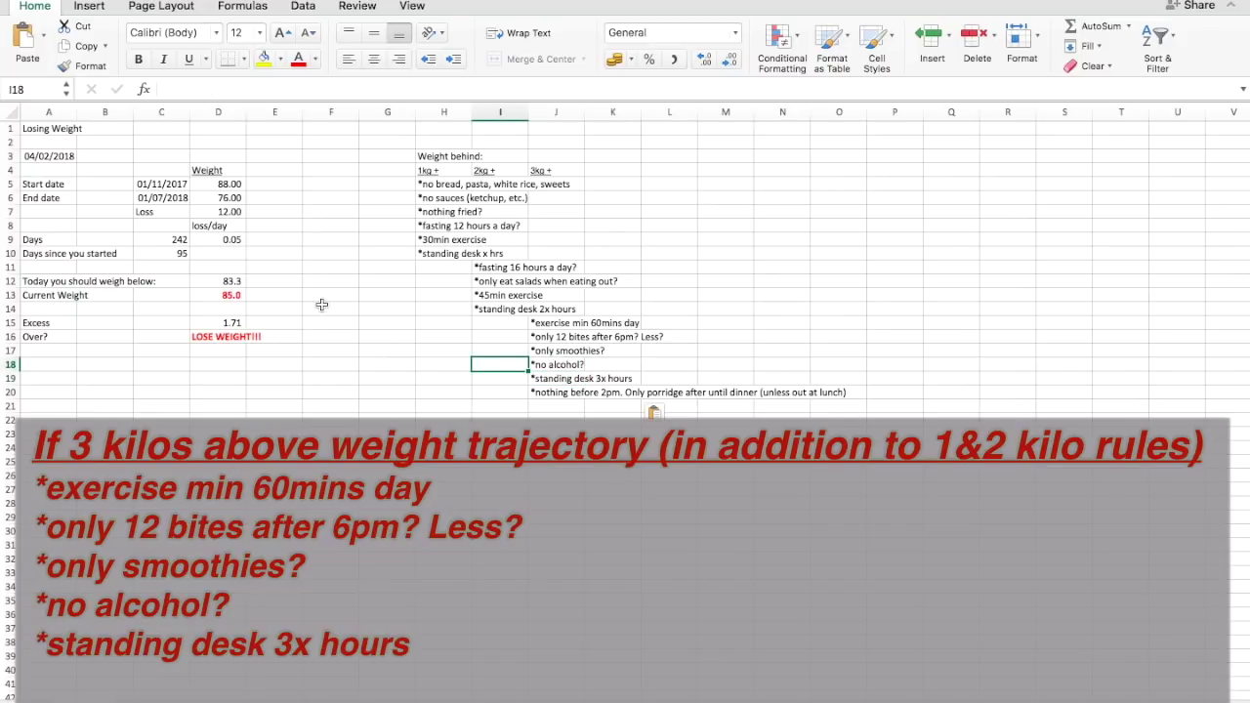
key(shift+Up)
key(shift+Up)
key(shift+Up)
key(shift+Up)
key(shift+Up)
key(shift+Up)
key(shift+Up)
key(shift+Up)
key(shift+Up)
key(shift+Up)
key(shift+Left)
key(shift+Up)
key(shift+Up)
key(shift+Up)
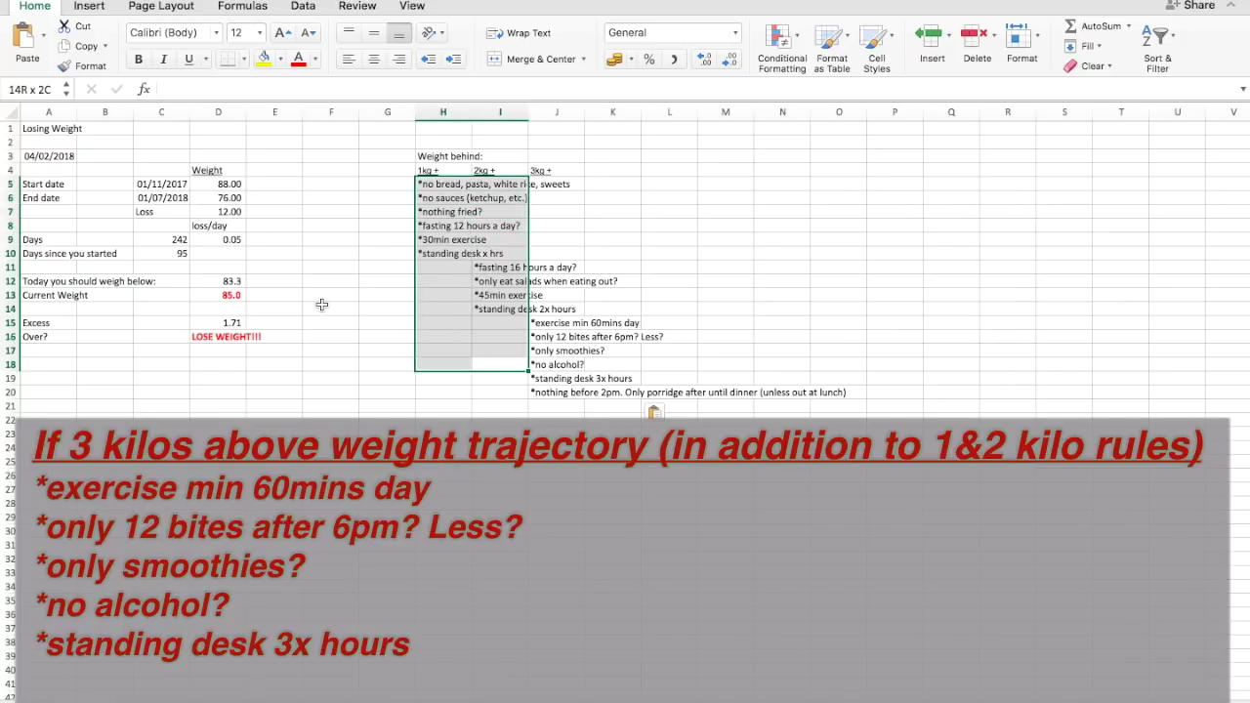
key(shift+Up)
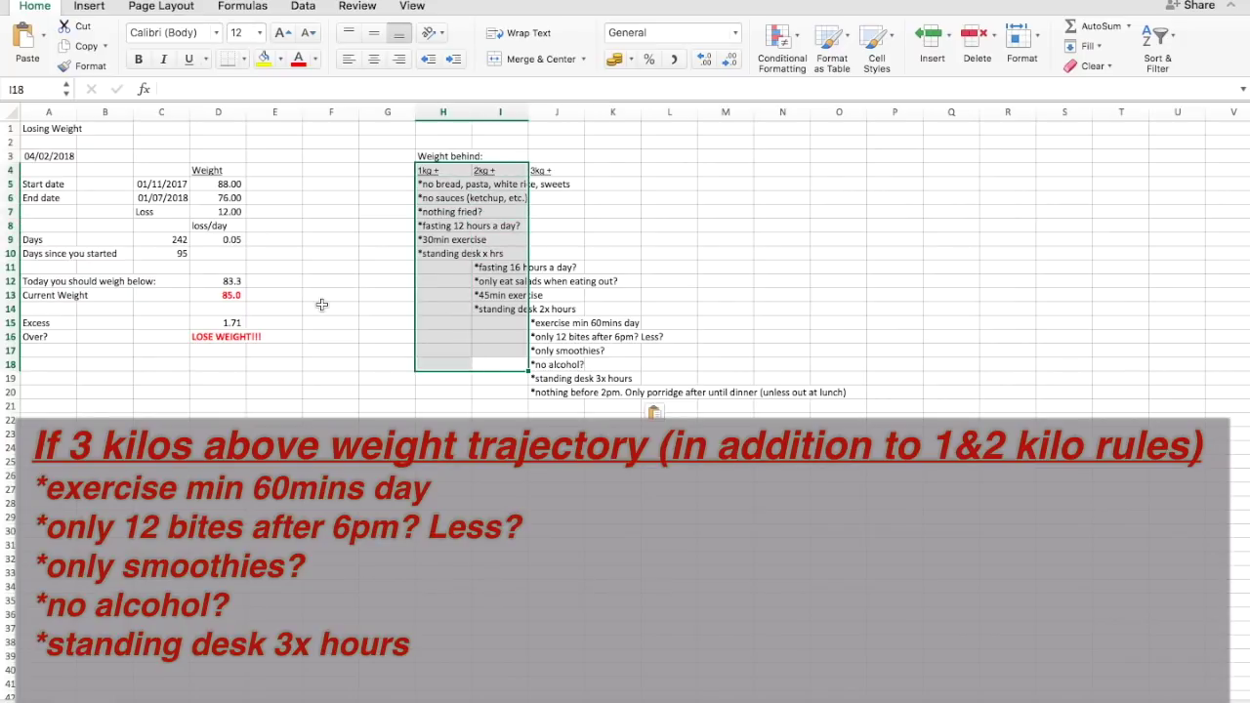
- Read the last 3kg + rule in J20, about eating nothing before 2pm
key(Down)
key(Down)
key(Down)
key(Right)
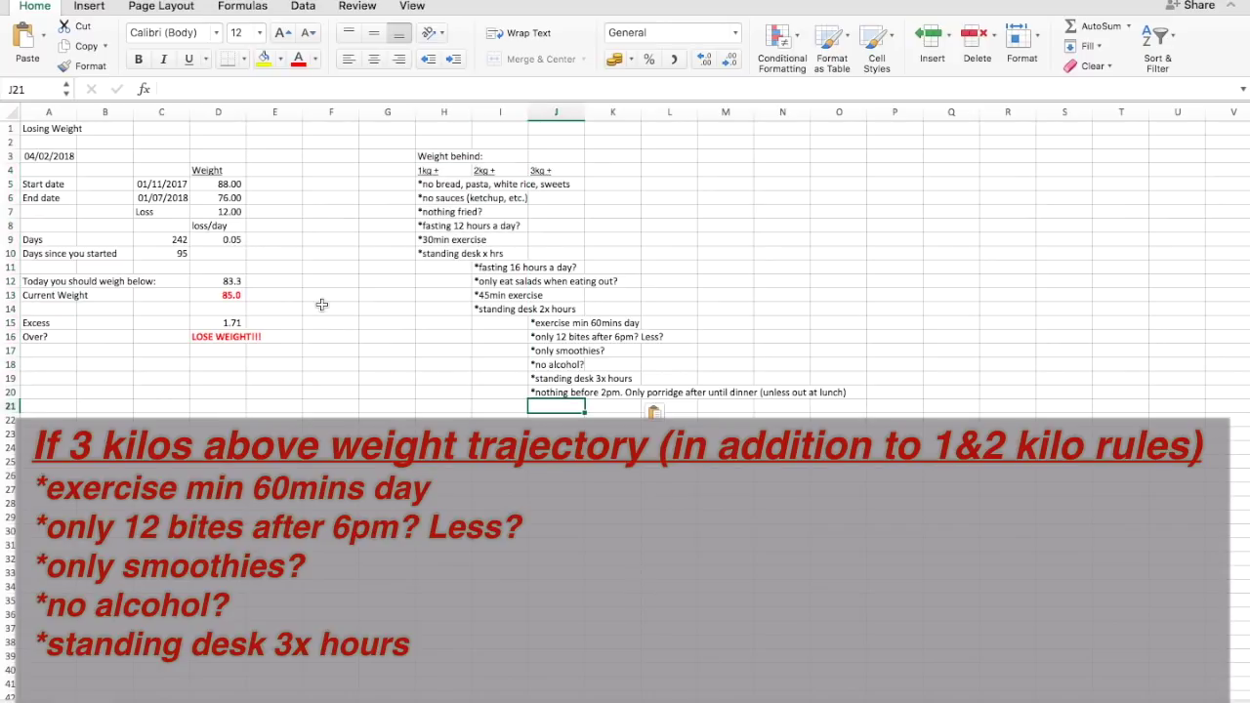
key(Up)
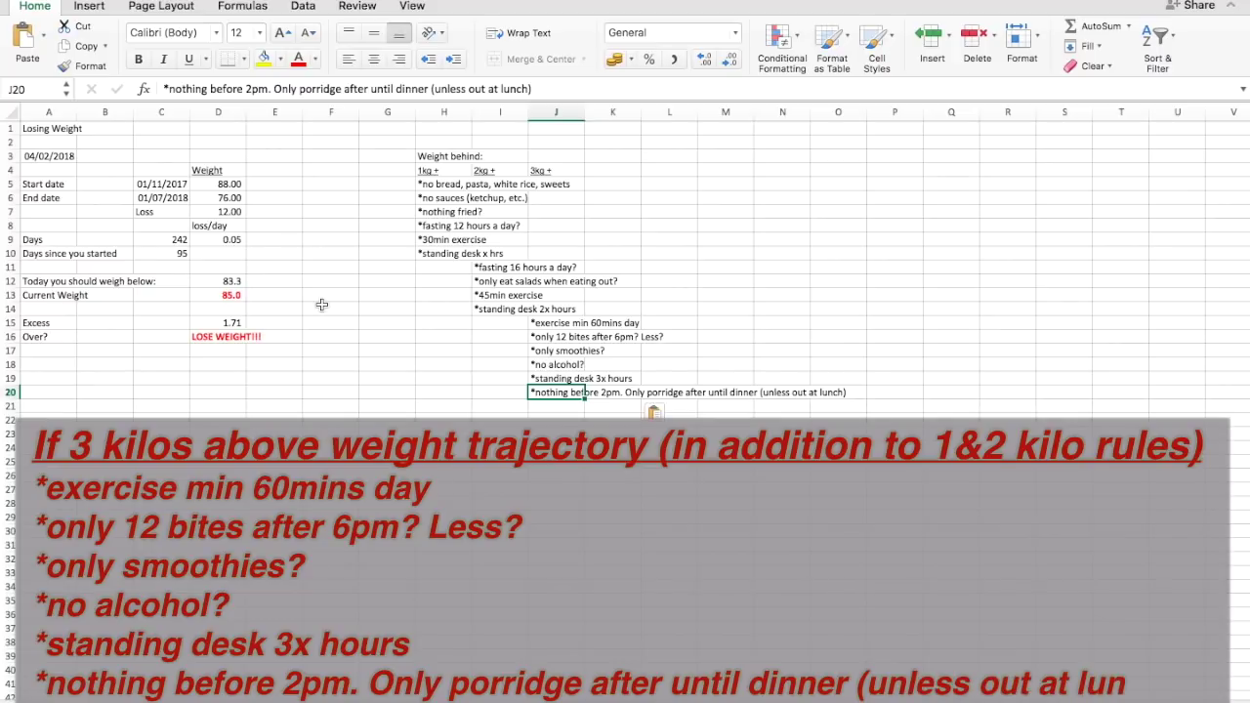
- Revisit the rules in columns I and J, going back down to the last 3kg + rule
key(Up)
key(Up)
key(Up)
key(Up)
key(Left)
key(Up)
key(Up)
key(Up)
key(Up)
key(Up)
key(Right)
key(Down)
key(Down)
key(Down)
key(Down)
key(Down)
key(Down)
key(Down)
key(Down)
key(Down)
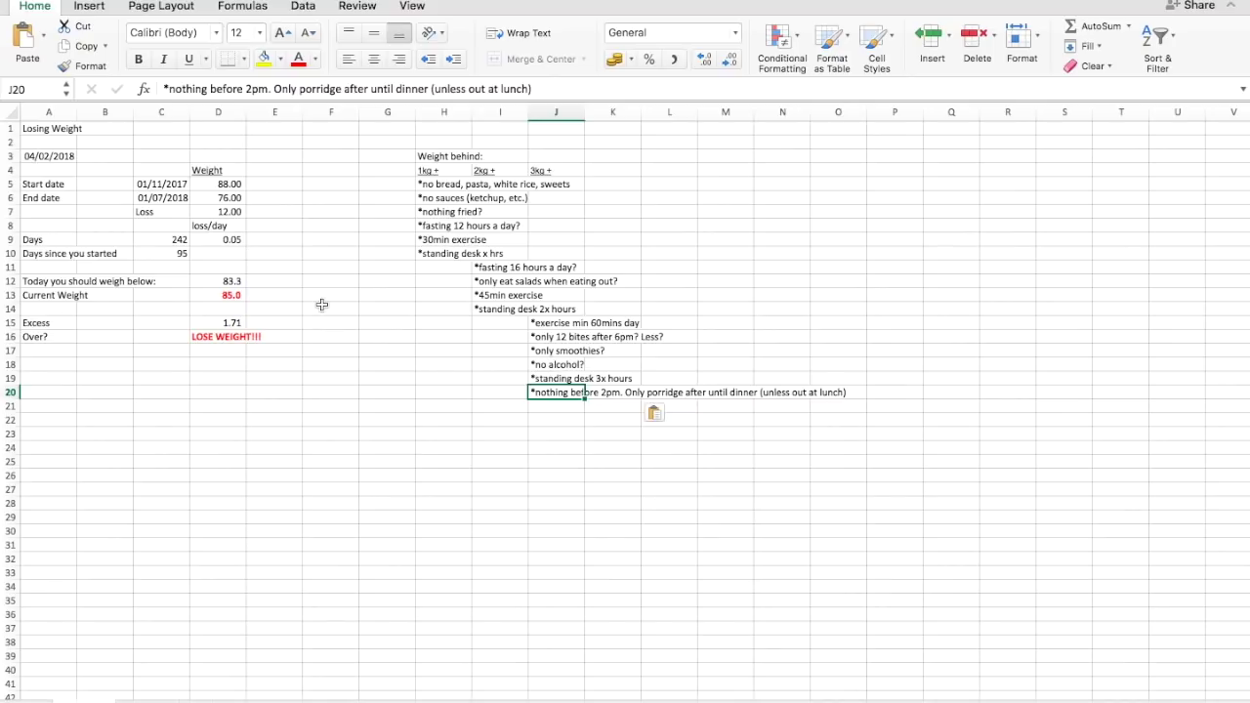
key(Down)
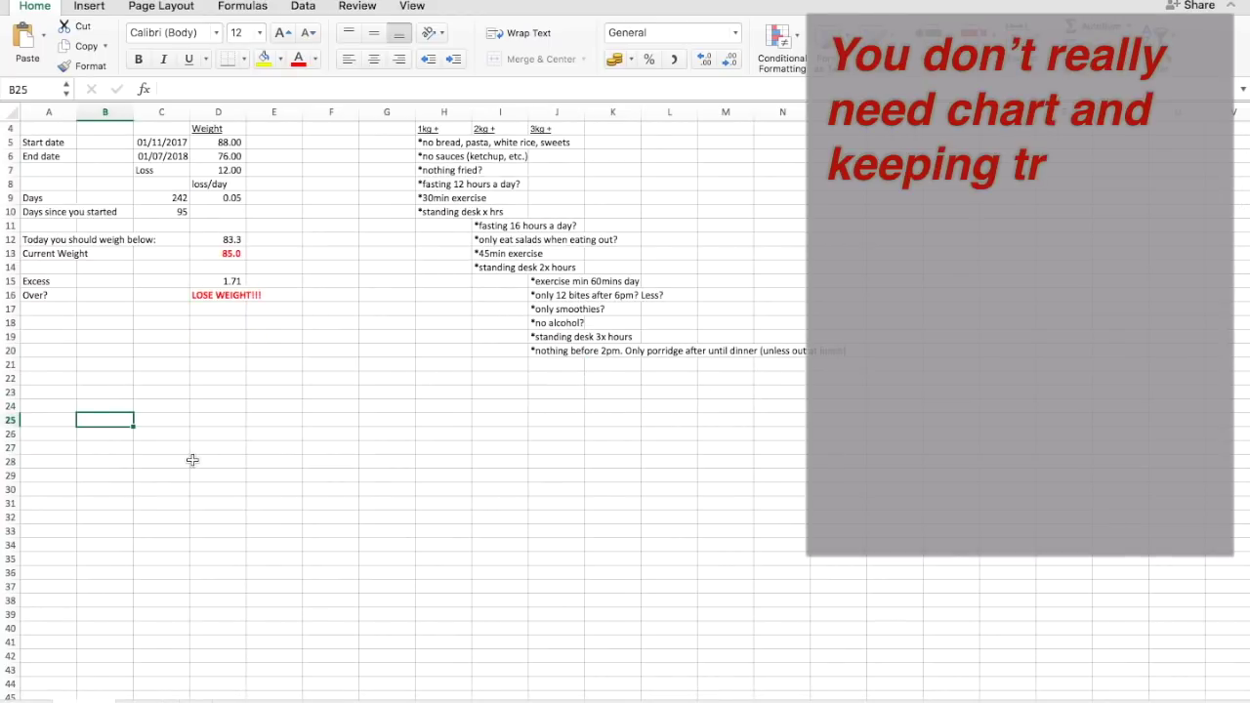
- Copy the start date from C5 into B26 as the first date of a daily tracking table
key(Up)
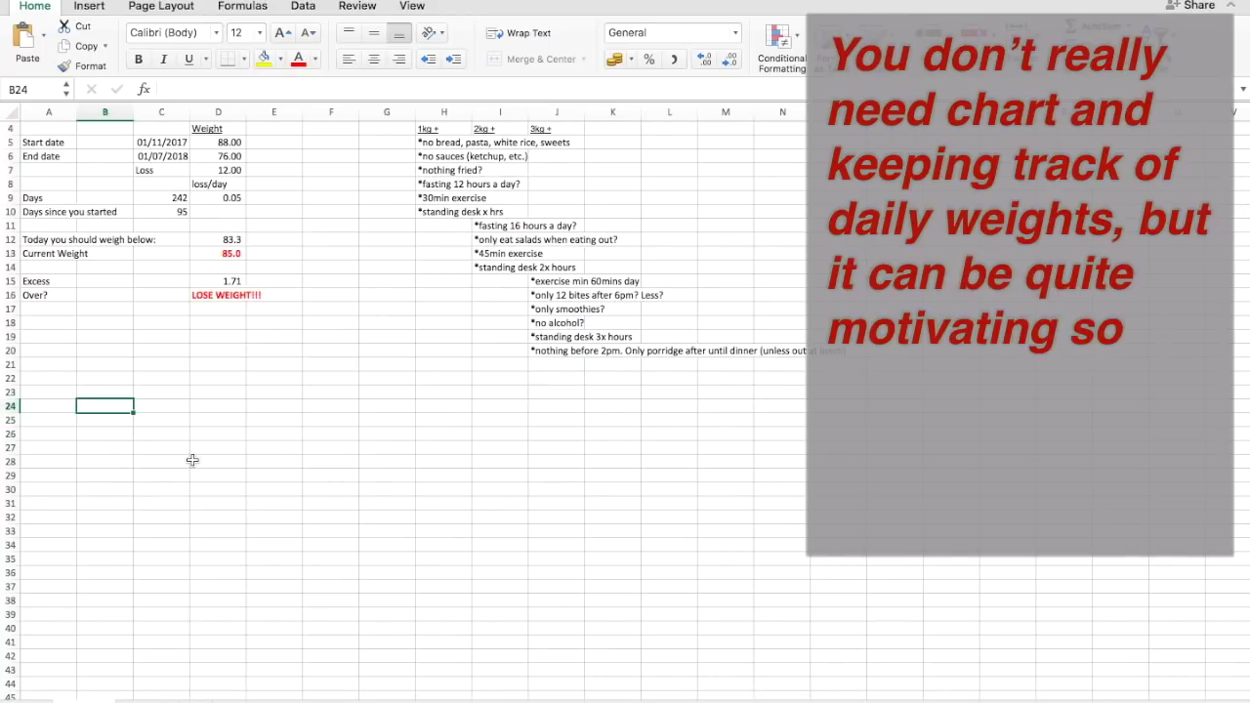
click(169, 146)
key(cmd+c)
click(102, 435)
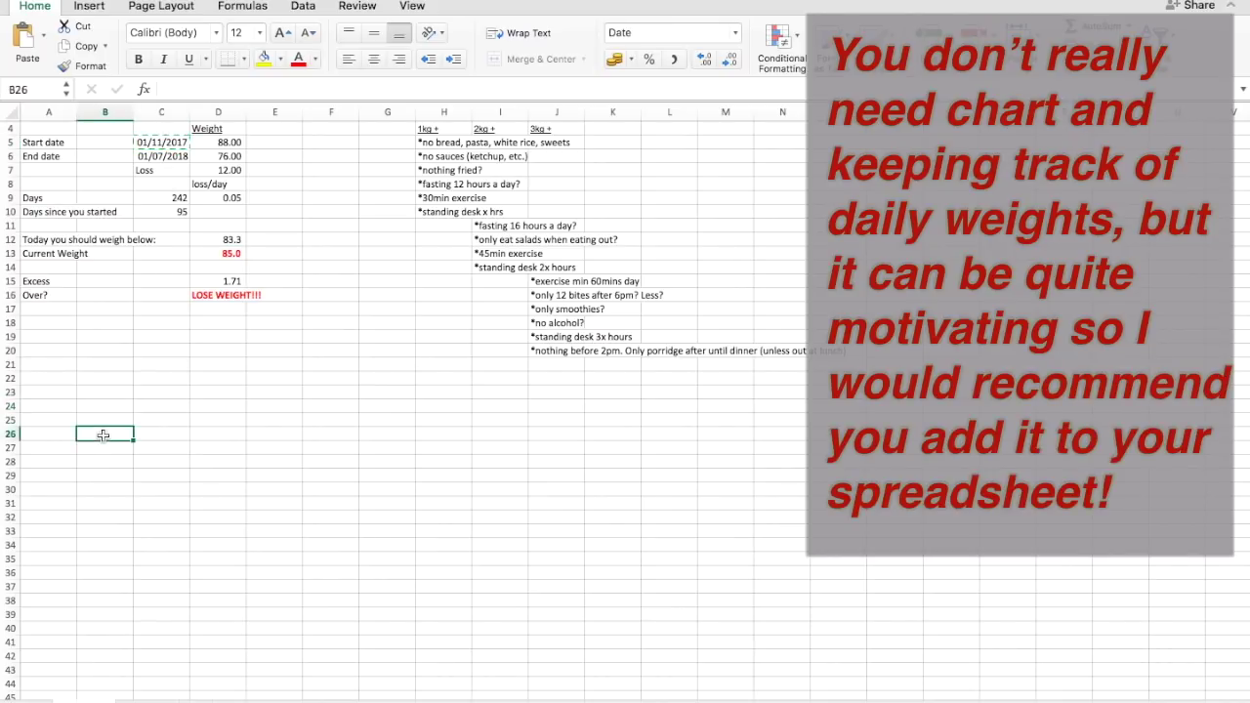
key(super+v)
key(super+c)
- Enter the formula =B26+1 in B27 to produce the following day's date
key(Down)
key(super+v)
key(Down)
key(Up)
text(=)
click(103, 435)
text(+1)
key(Return)
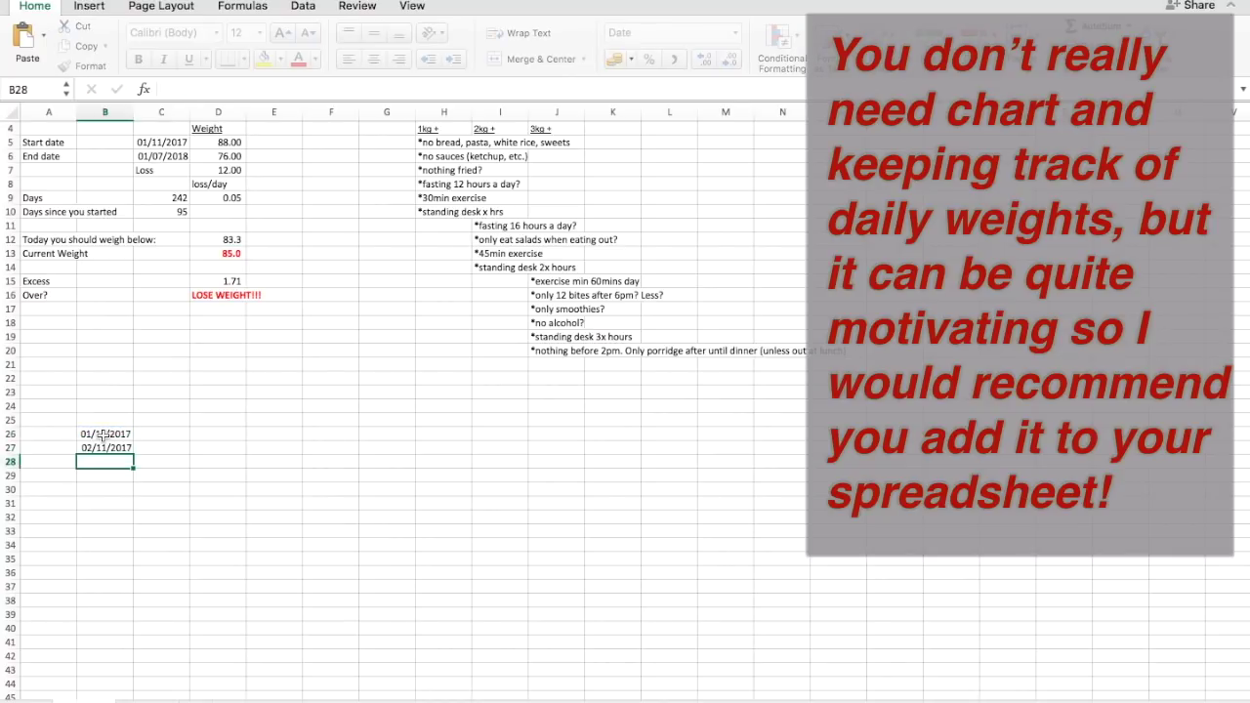
- Fill the next-day date formula from B27 down to B38
key(Up)
key(shift+Down)
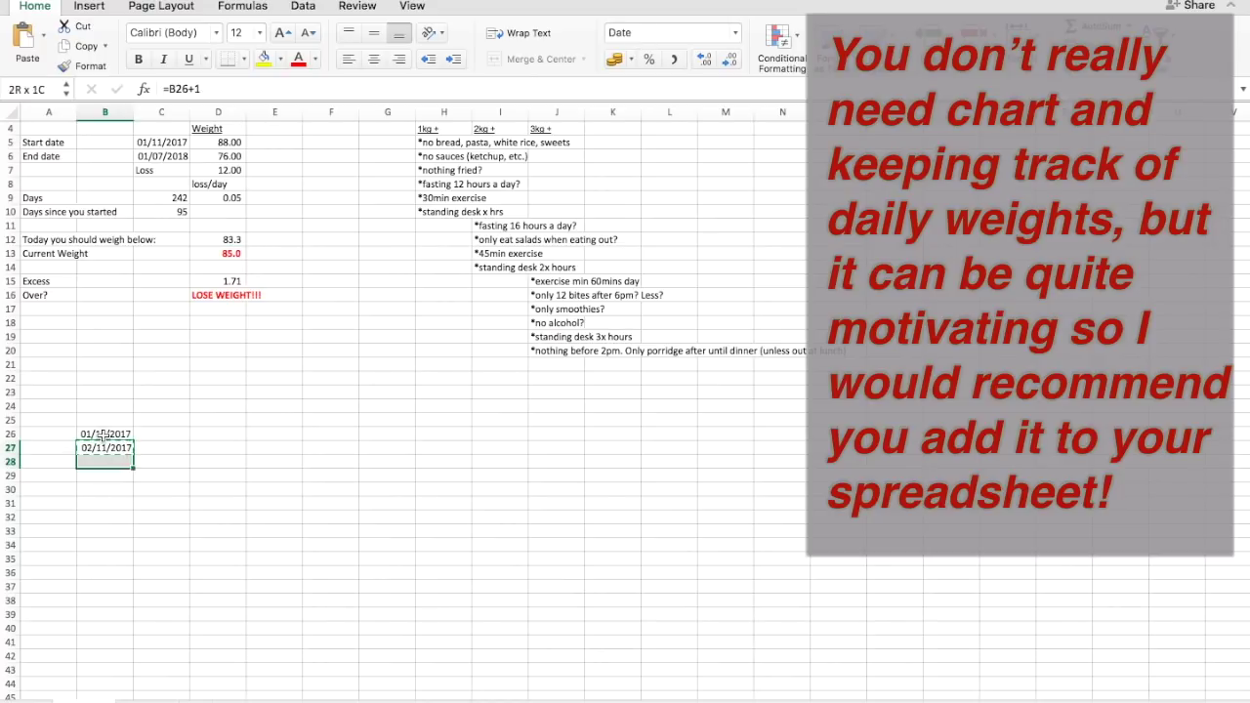
key(shift+Down)
key(shift+Down)
key(shift+Down)
key(shift+Down)
key(shift+Down)
key(shift+Down)
key(shift+Down)
key(shift+Down)
key(shift+Down)
key(shift+Down)
key(super+d)
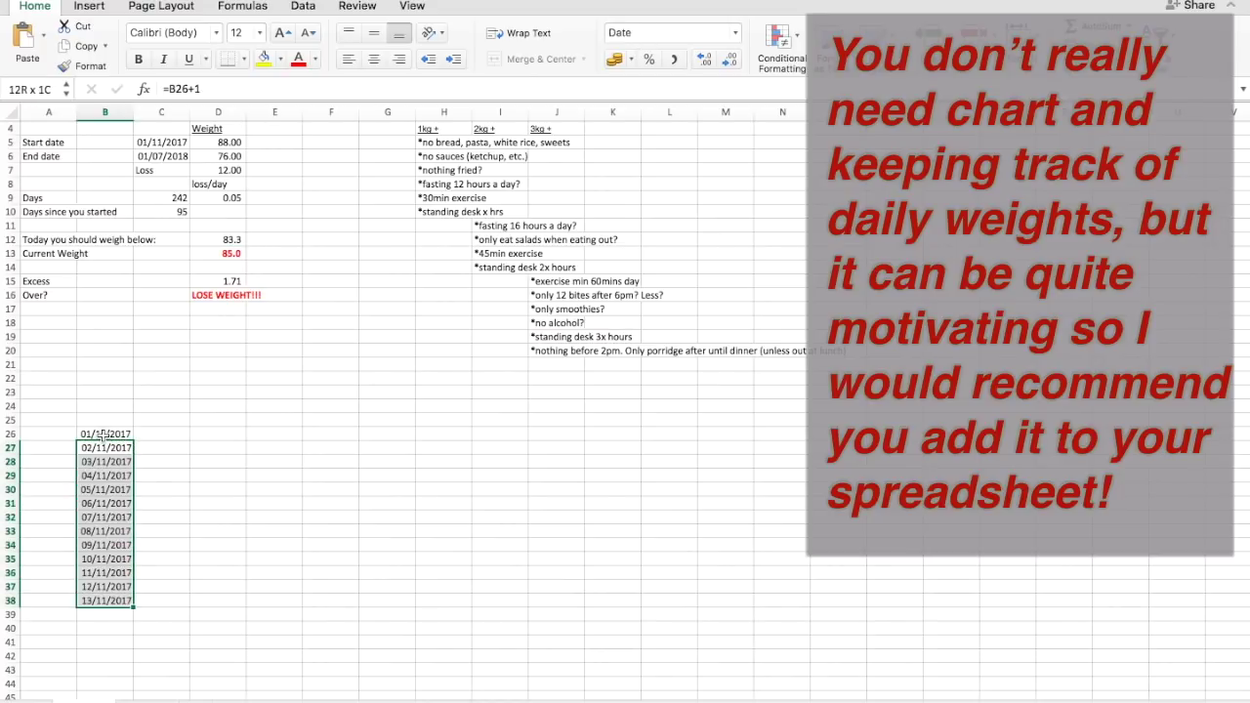
- Add the headings Date in B25 and Target in C25
key(Up)
key(Up)
text(Date)
key(Tab)
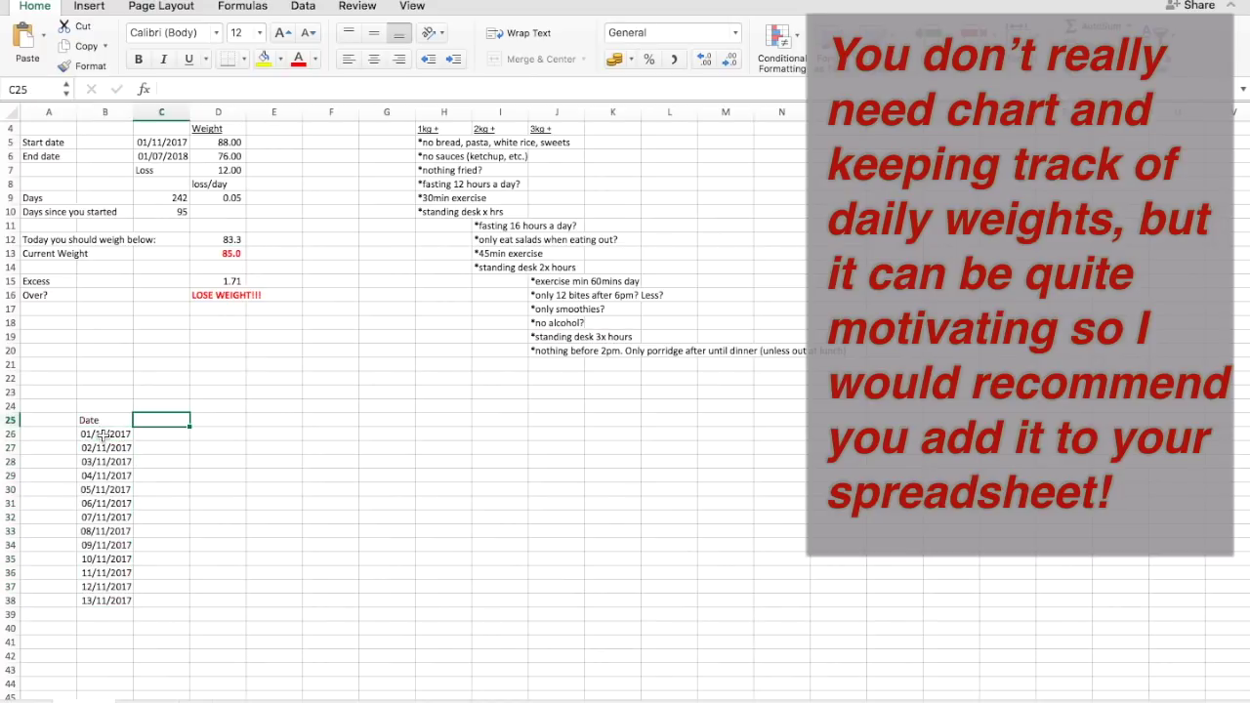
text(Target)
key(Return)
key(Right)
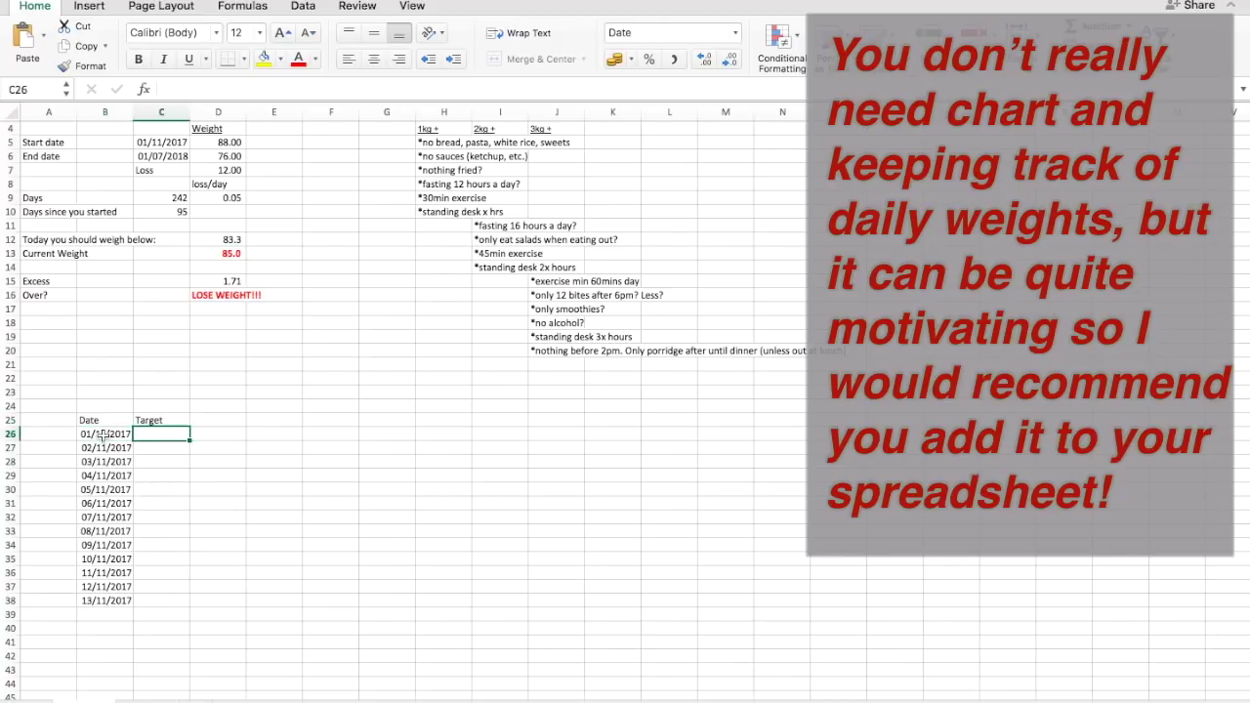
- Link the first Target value in C26 to the starting weight in D5
text(=)
click(232, 144)
key(Return)
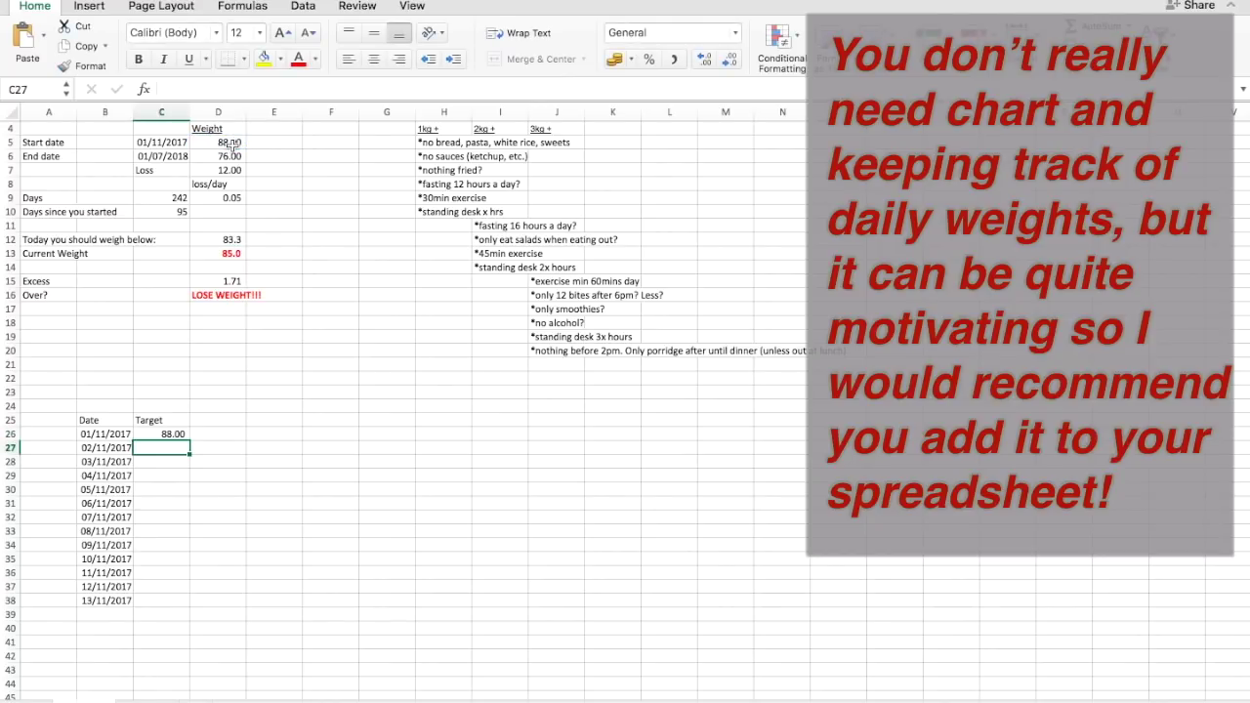
- Enter =C26-D$9 in C27 to subtract the daily loss, keeping the loss row reference fixed
text(=)
key(Up)
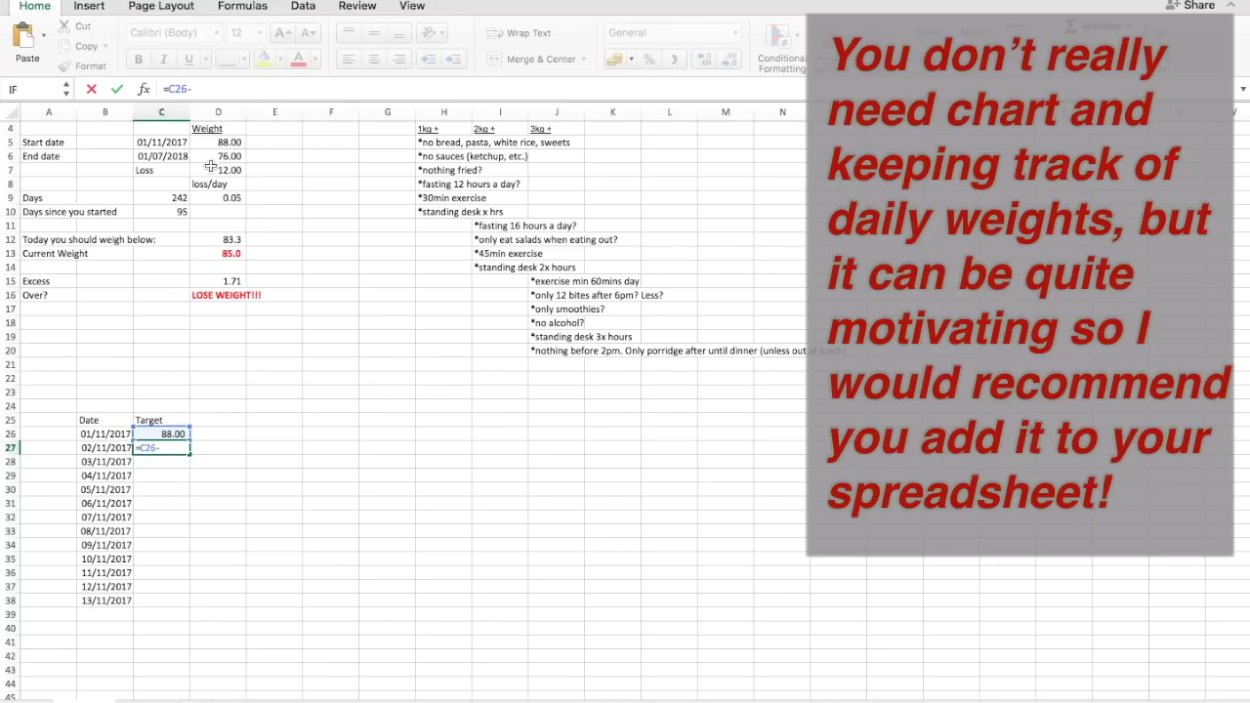
click(220, 198)
key(Return)
key(Up)
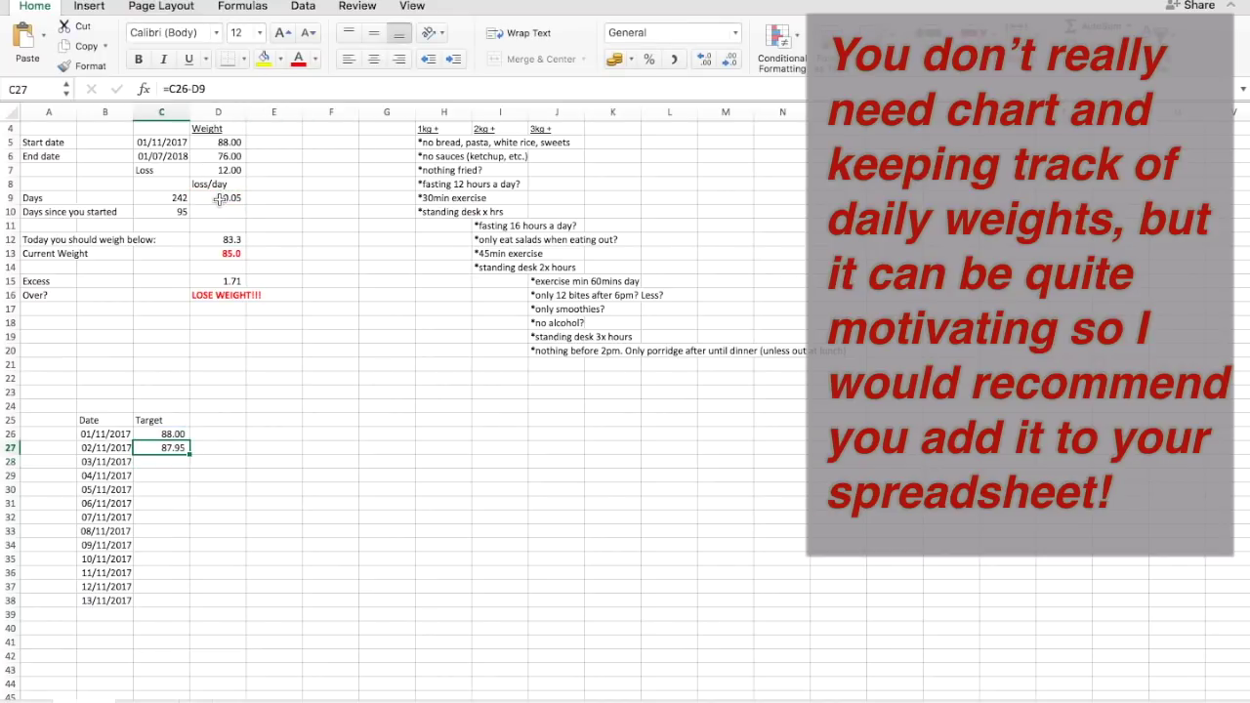
click(200, 89)
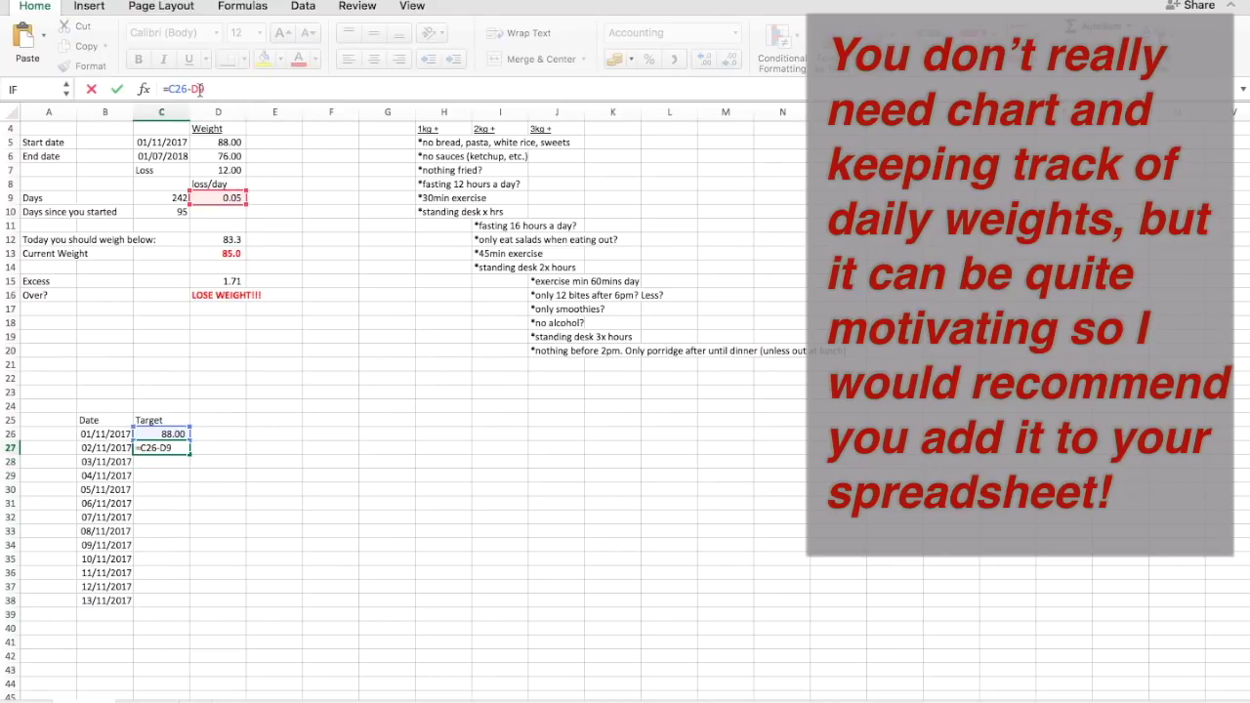
key(Return)
key(Up)
- Copy the Target formula in C27 down to C37
key(ctrl+c)
key(shift+Down)
key(shift+Down)
key(shift+Down)
key(shift+Down)
key(shift+Down)
key(shift+Down)
key(shift+Down)
key(shift+Down)
key(shift+Down)
key(shift+Down)
key(Return)
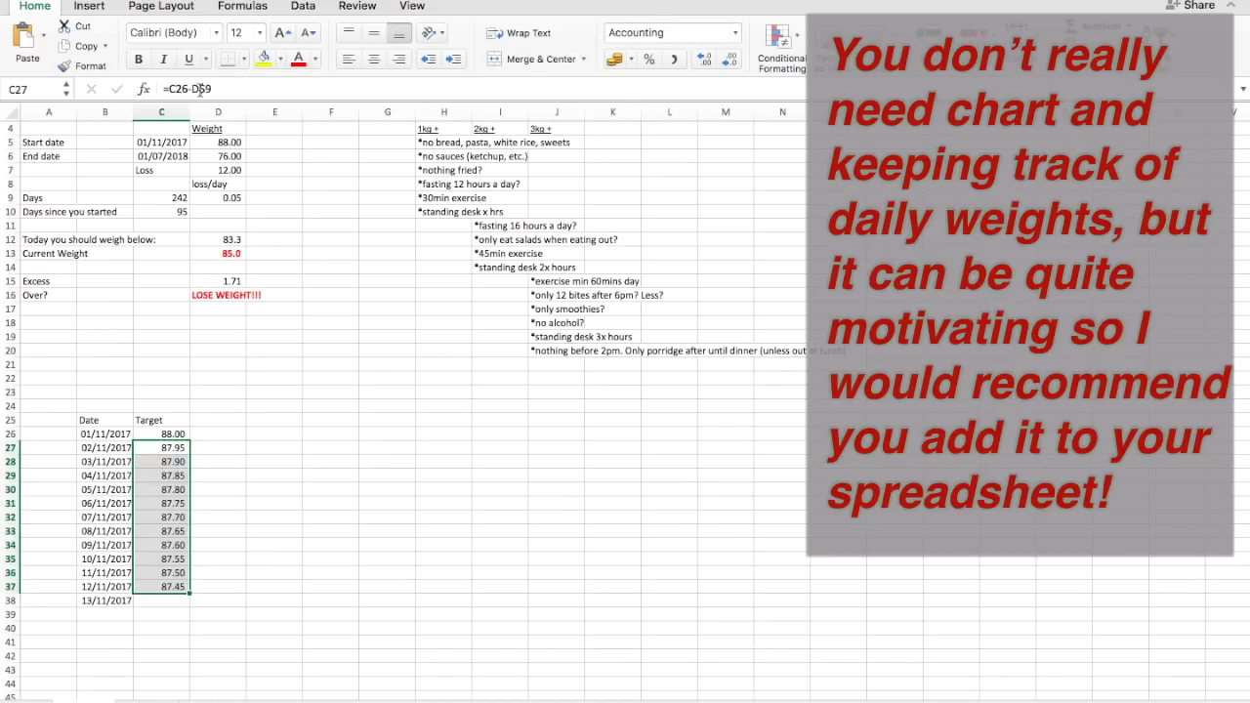
scroll(283, 493, down, 5)
scroll(283, 493, up, 5)
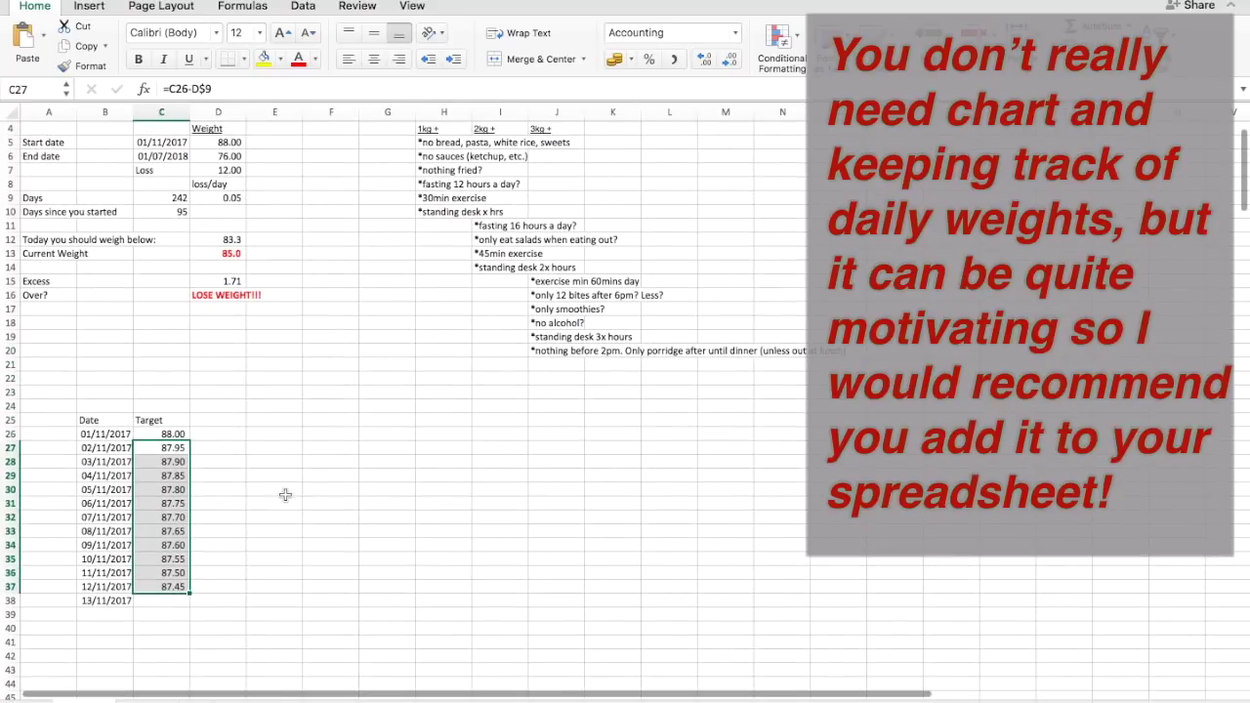
- Add the heading Actual in D25, beside Target
click(155, 420)
key(Tab)
text(Actual)
key(Return)
- Enter an actual weight of 87 in D29 for 04/11/2017
key(Down)
key(Down)
key(Down)
key(Left)
key(Left)
key(Right)
key(Right)
text(87)
key(Return)
key(Up)
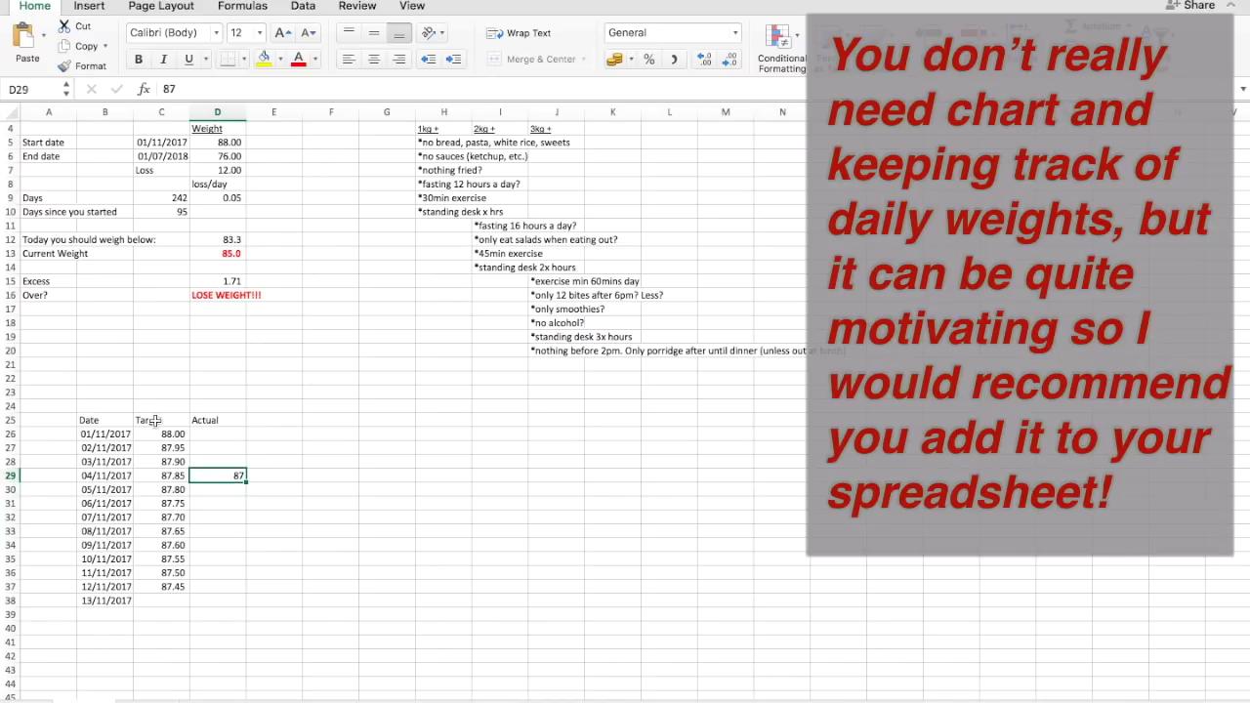
- Add the heading Excess in E25, beside Actual
key(Right)
key(Left)
key(Up)
key(Up)
key(Up)
key(Up)
key(super+c)
key(Right)
key(super+v)
text(Ex)
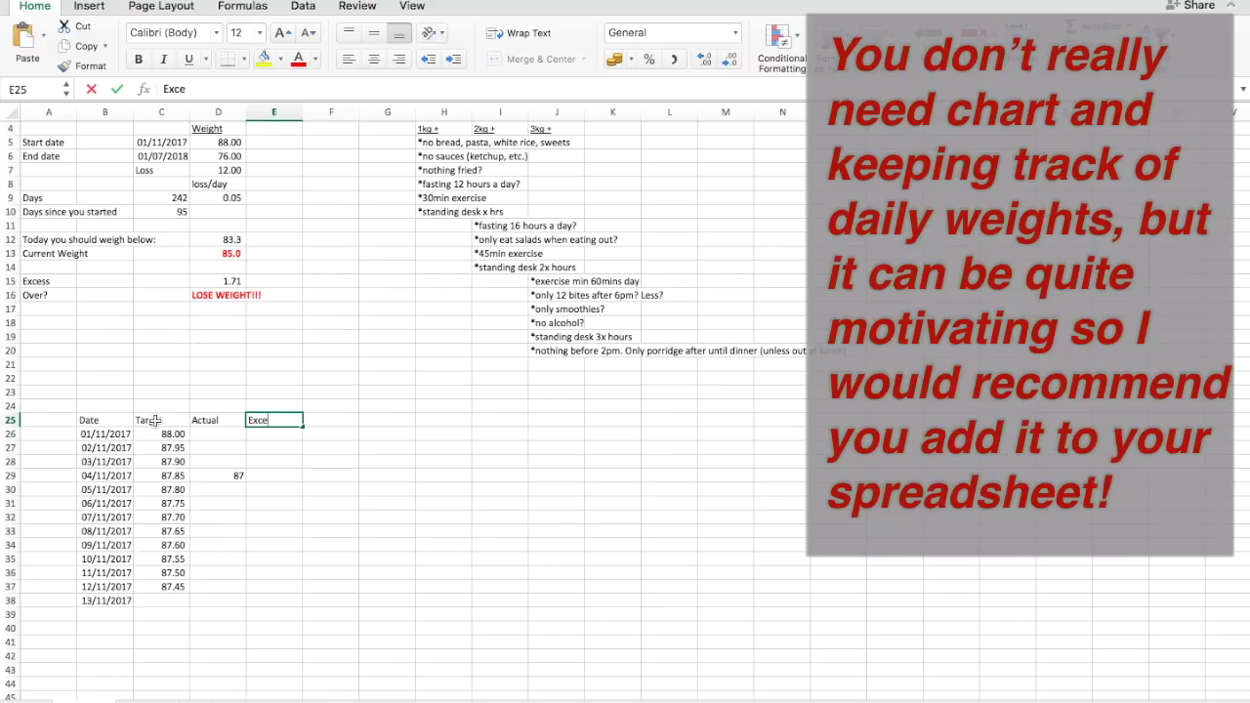
key(Return)
- Enter =D29-C29 in E29 to calculate the excess of the actual weight over the target
key(Down)
key(Down)
key(Down)
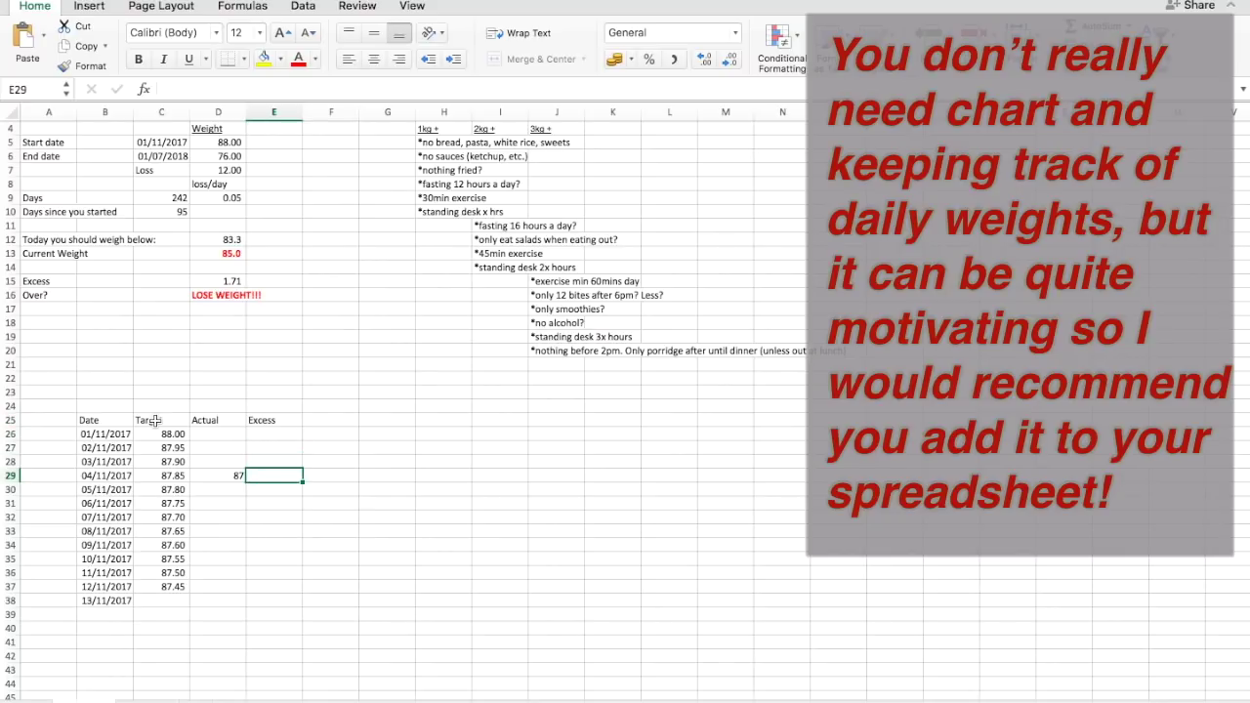
text(=)
key(Left)
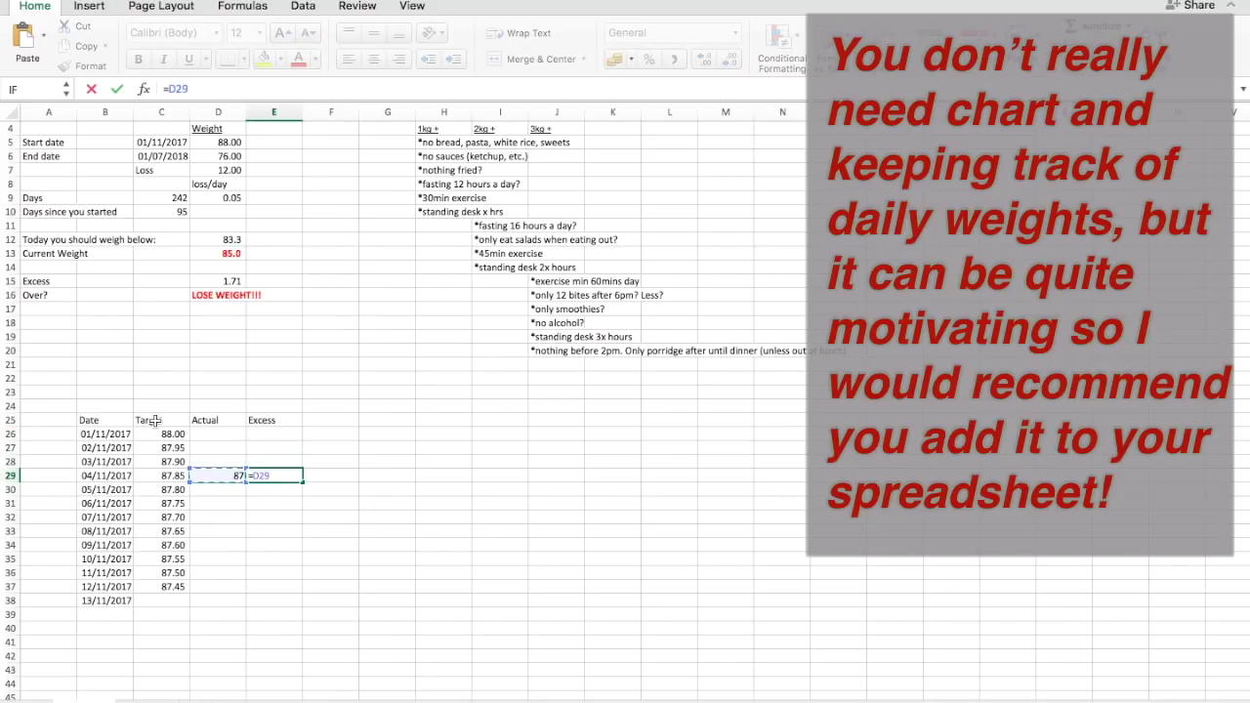
text(-)
key(Left)
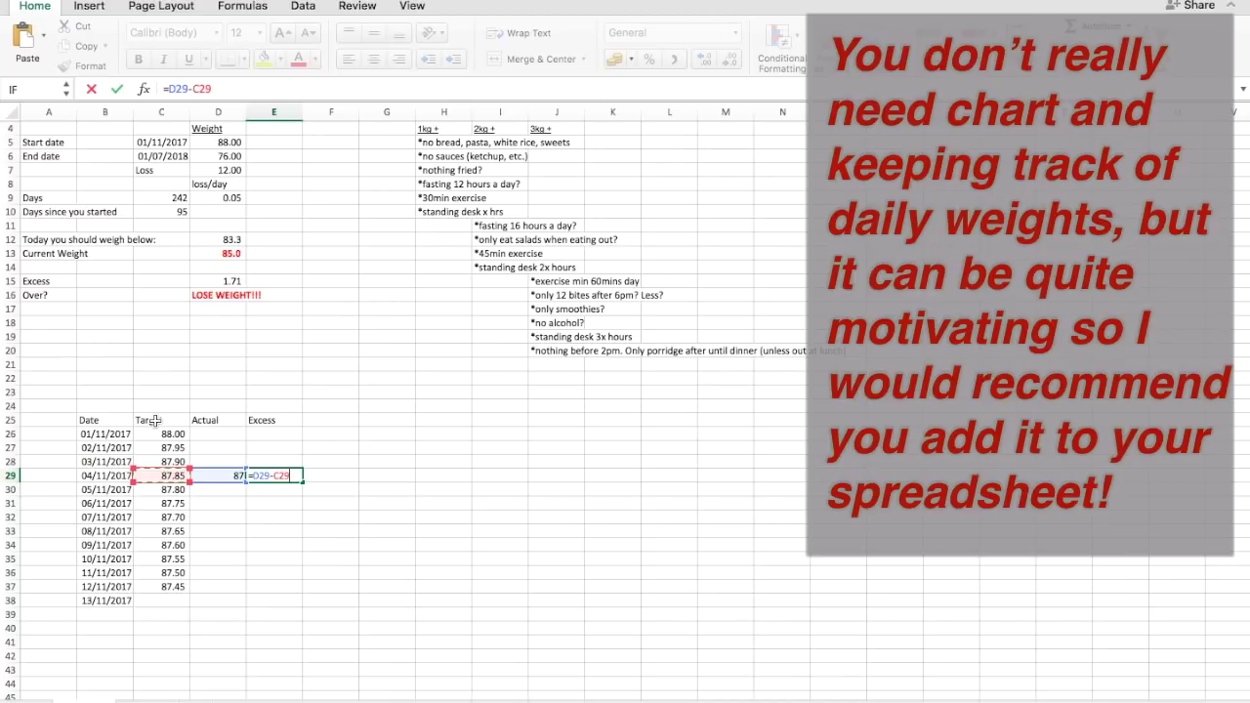
key(ctrl+Return)
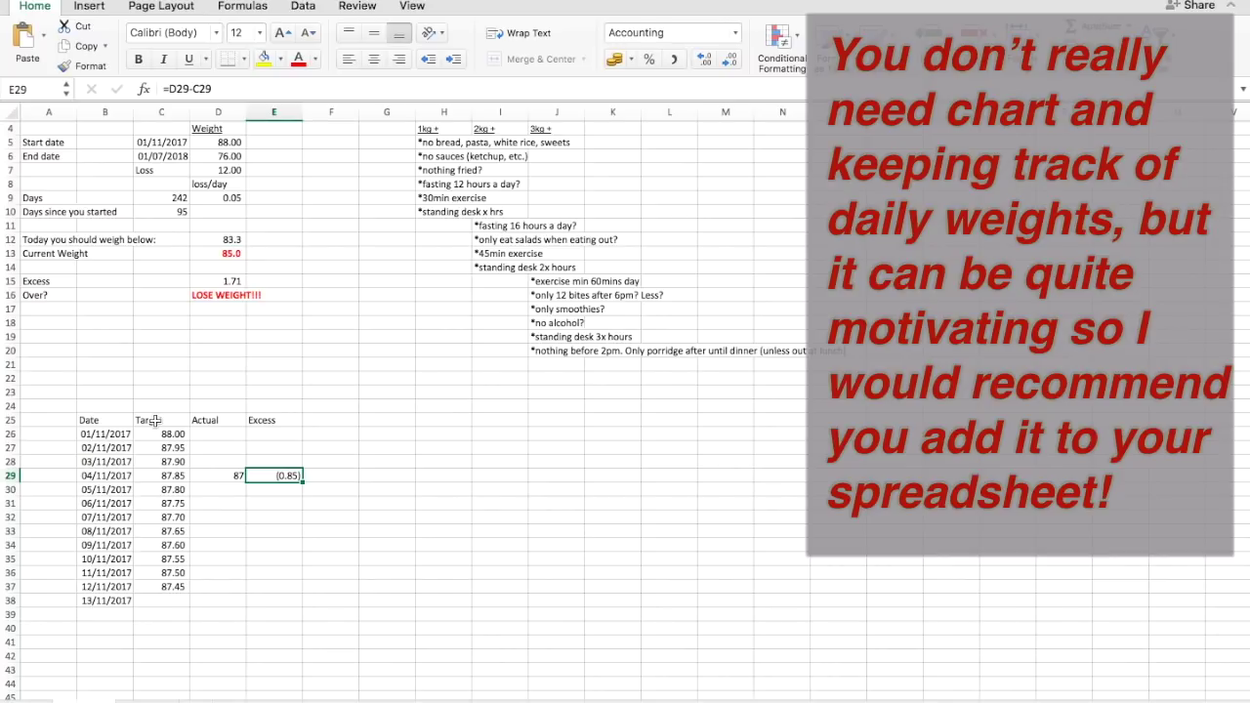
key(Left)
key(Left)
key(Right)
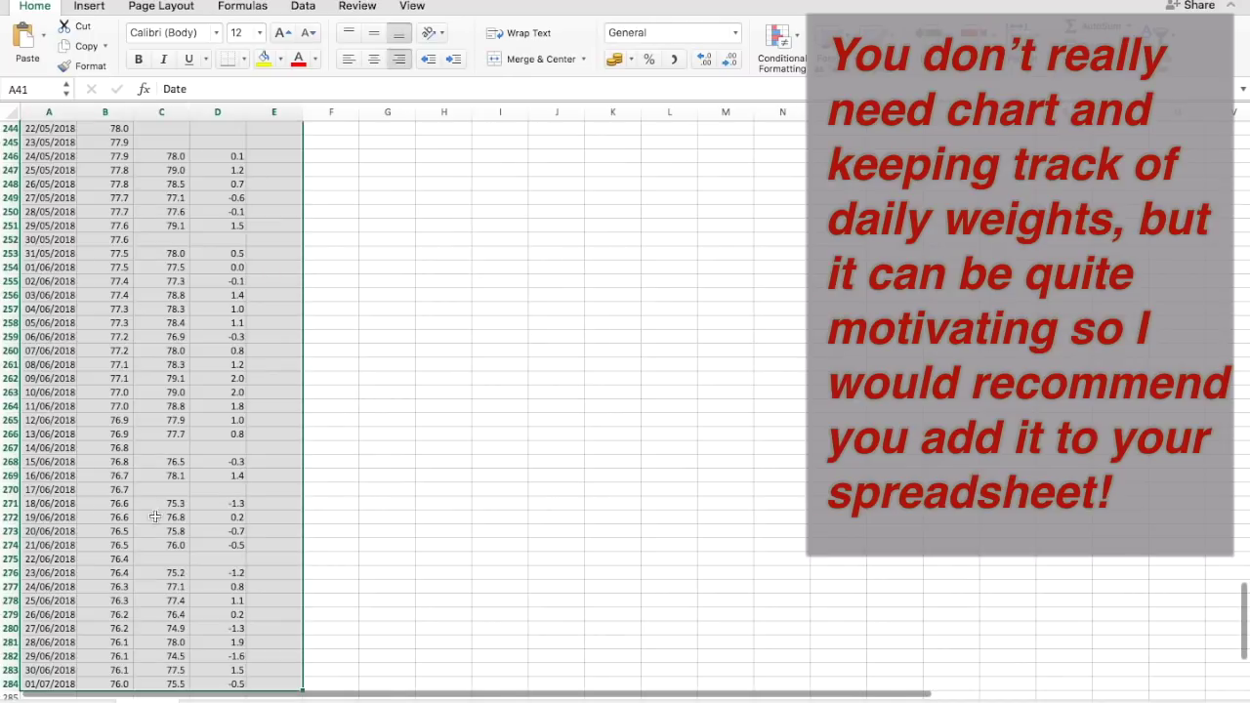
- Copy the full Date, Ideal, Actual and Excess table starting at A41 on the sheet with the daily weights through 01/07/2018
scroll(137, 461, up, 20)
scroll(137, 461, up, 20)
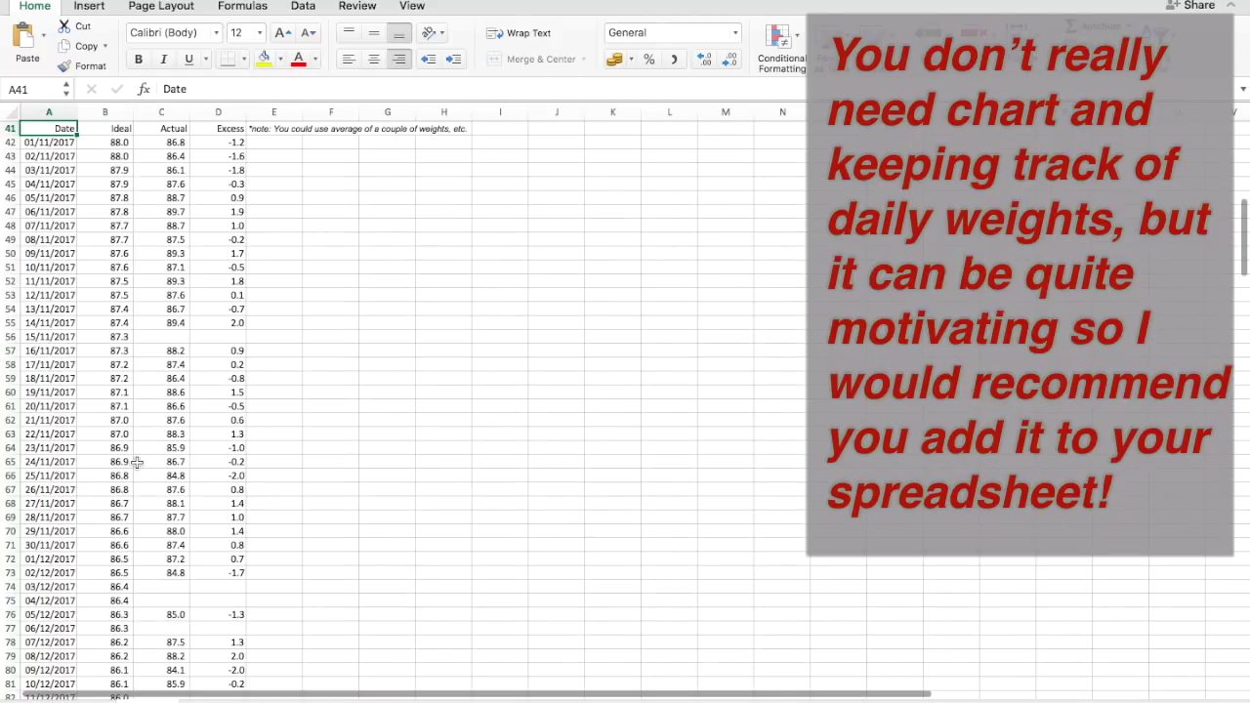
key(super+shift+Right)
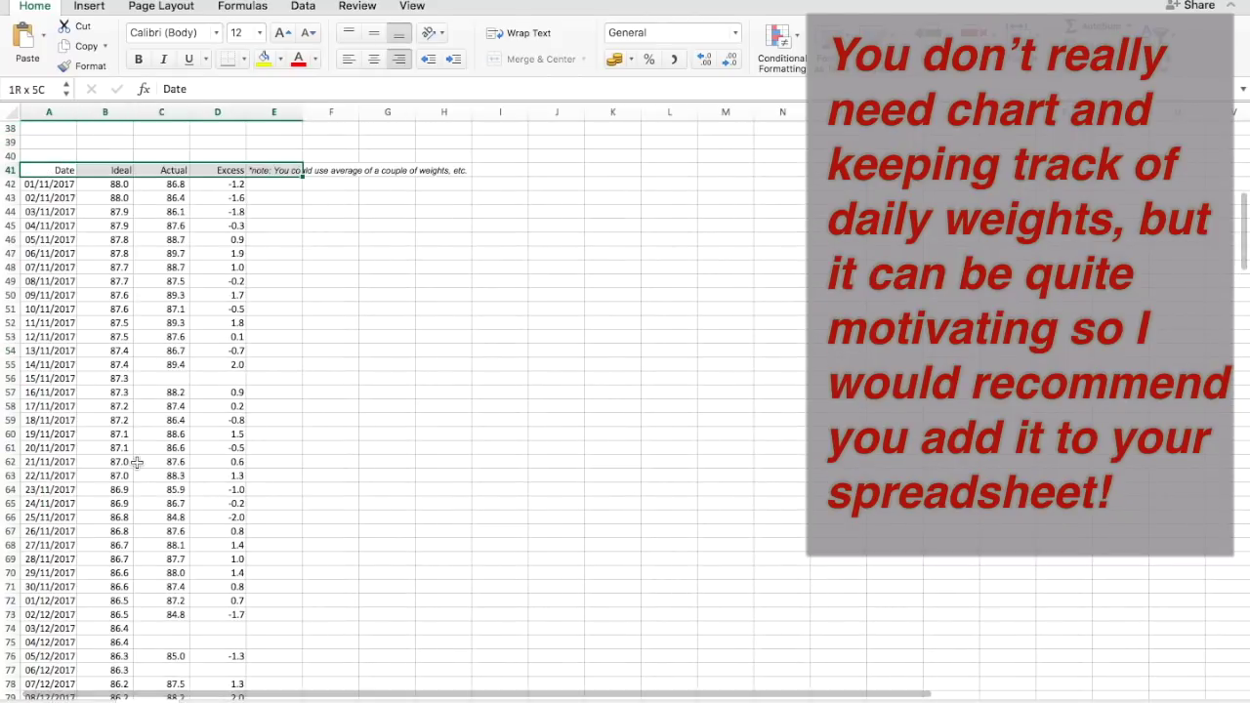
key(super+shift+Down)
key(super+c)
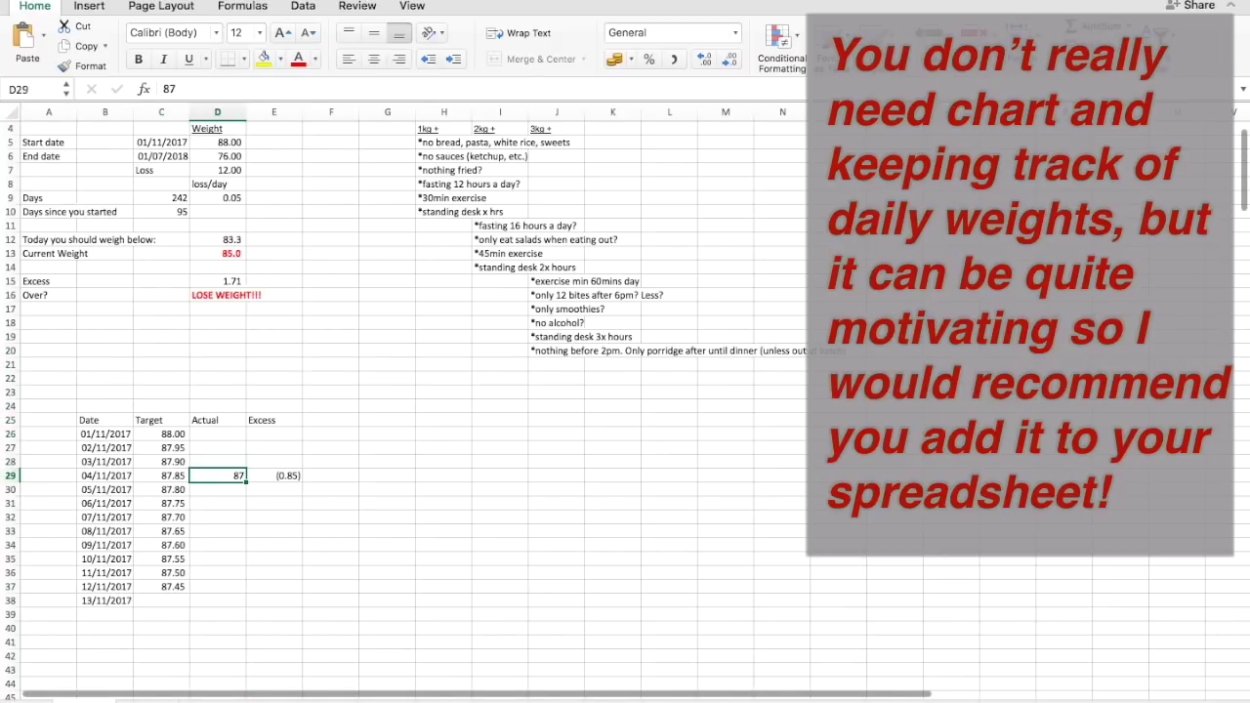
- Paste the copied Date, Ideal, Actual and Excess table at B25, replacing the short manual table
click(104, 461)
click(104, 420)
key(super+v)
- Examine the pasted daily dates, ideal and actual weights, excess values and the note beside the Excess heading
click(105, 447)
click(104, 433)
click(104, 448)
click(161, 475)
click(275, 476)
click(217, 475)
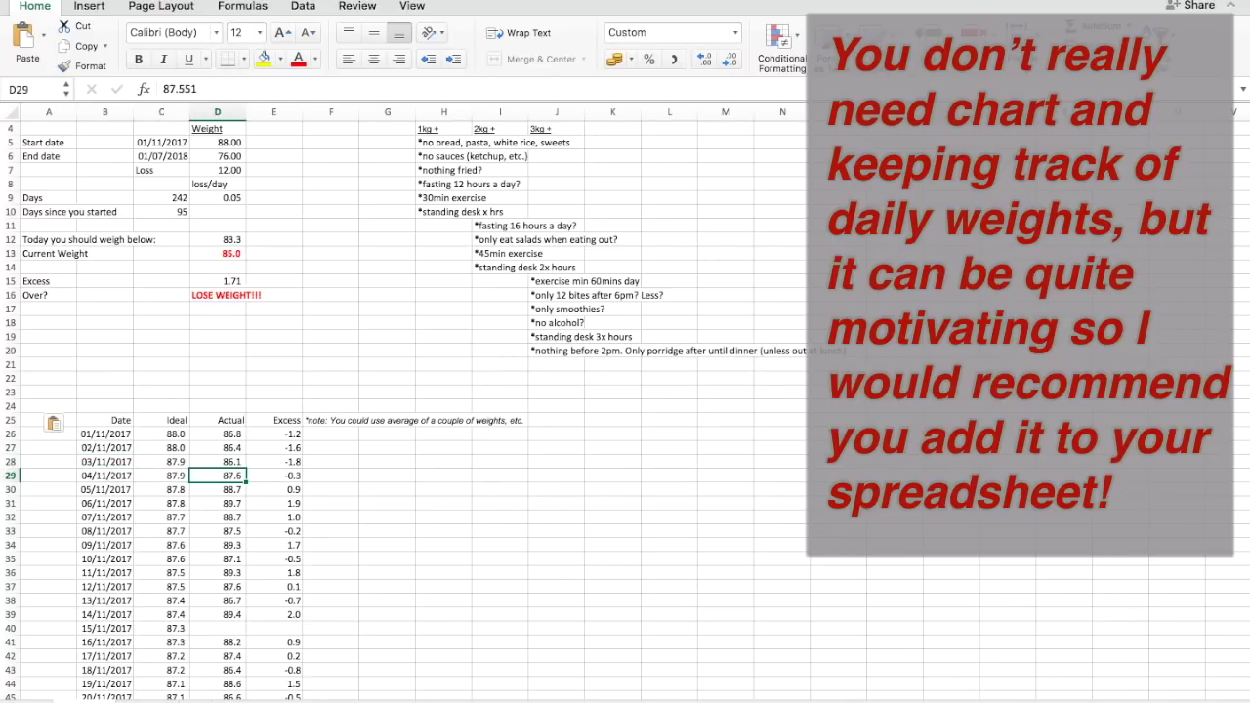
scroll(237, 599, down, 10)
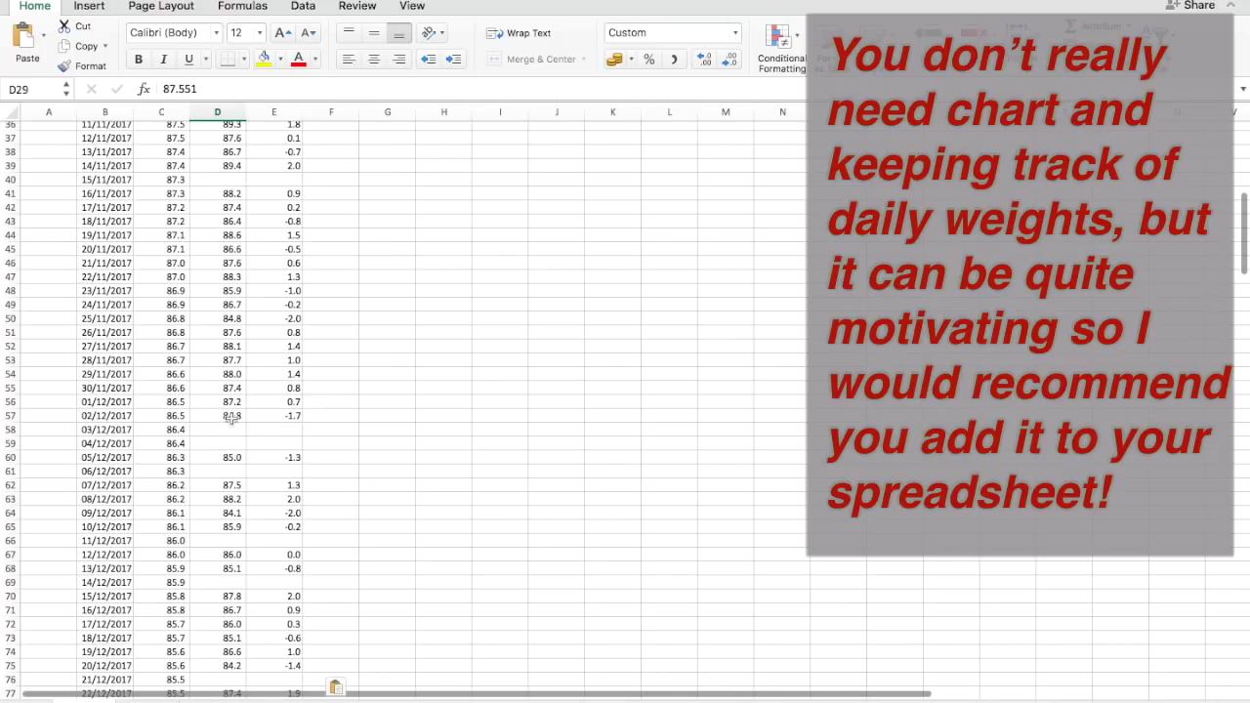
scroll(260, 283, up, 4)
scroll(260, 283, up, 5)
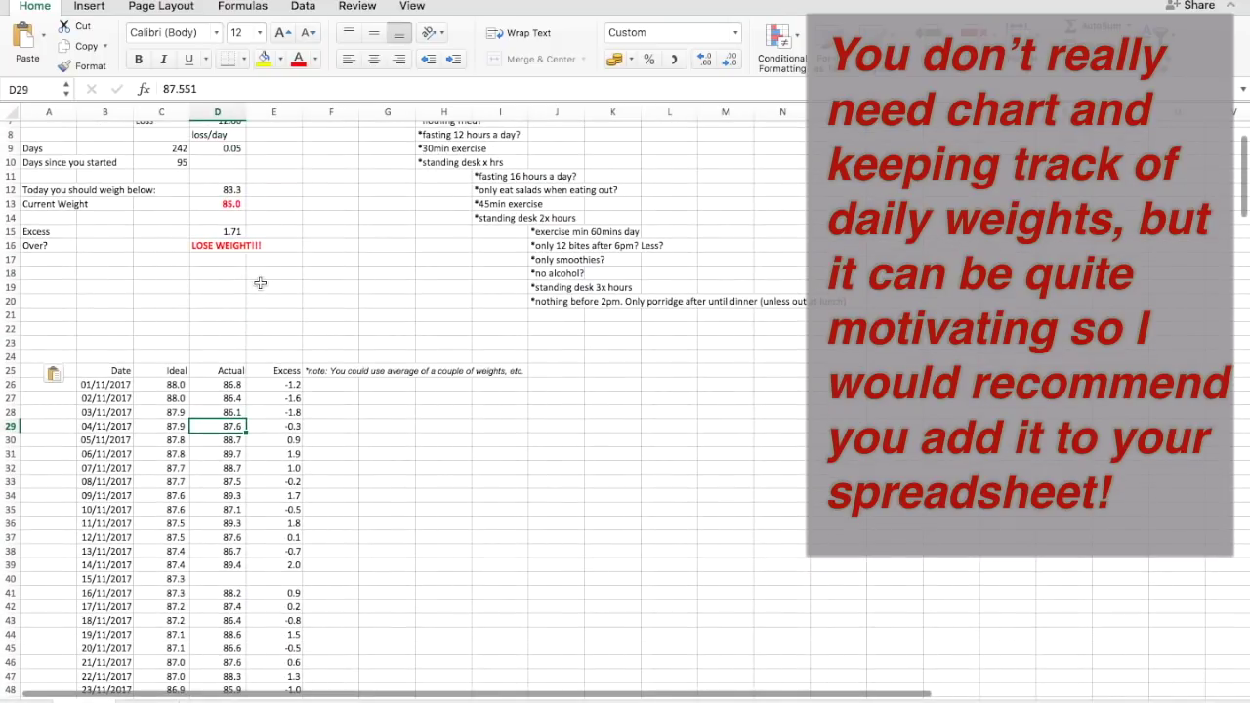
click(338, 368)
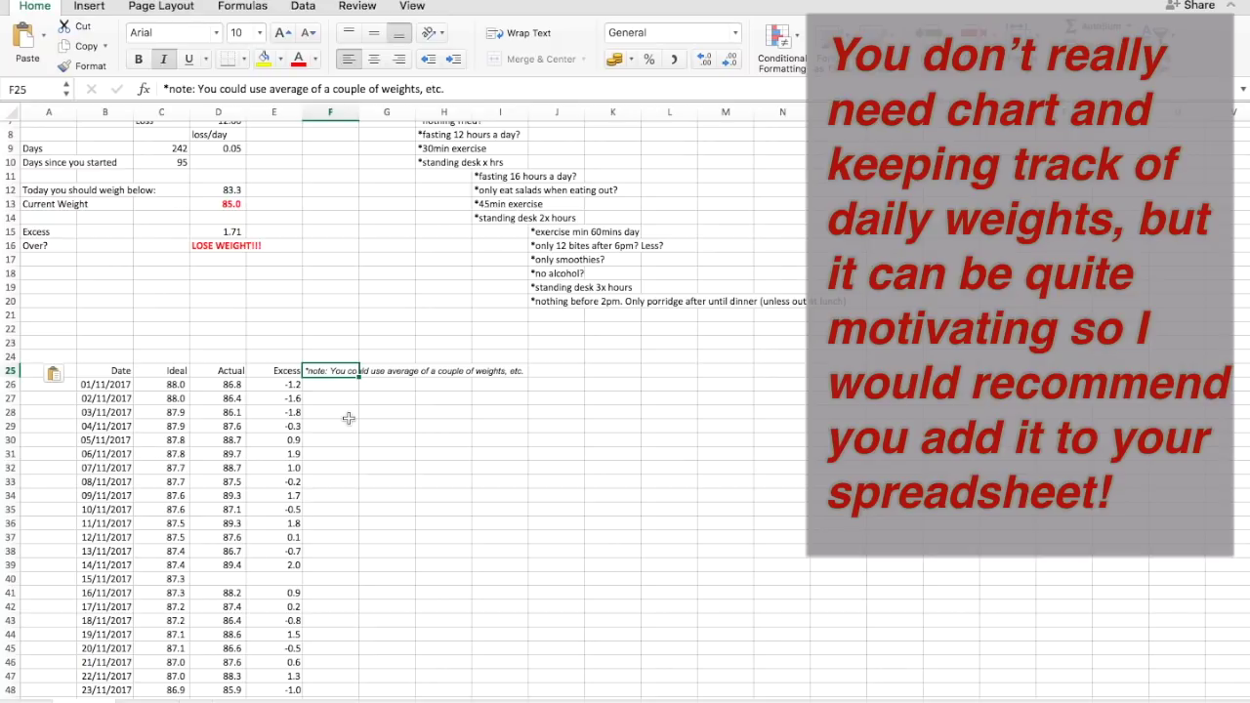
click(447, 415)
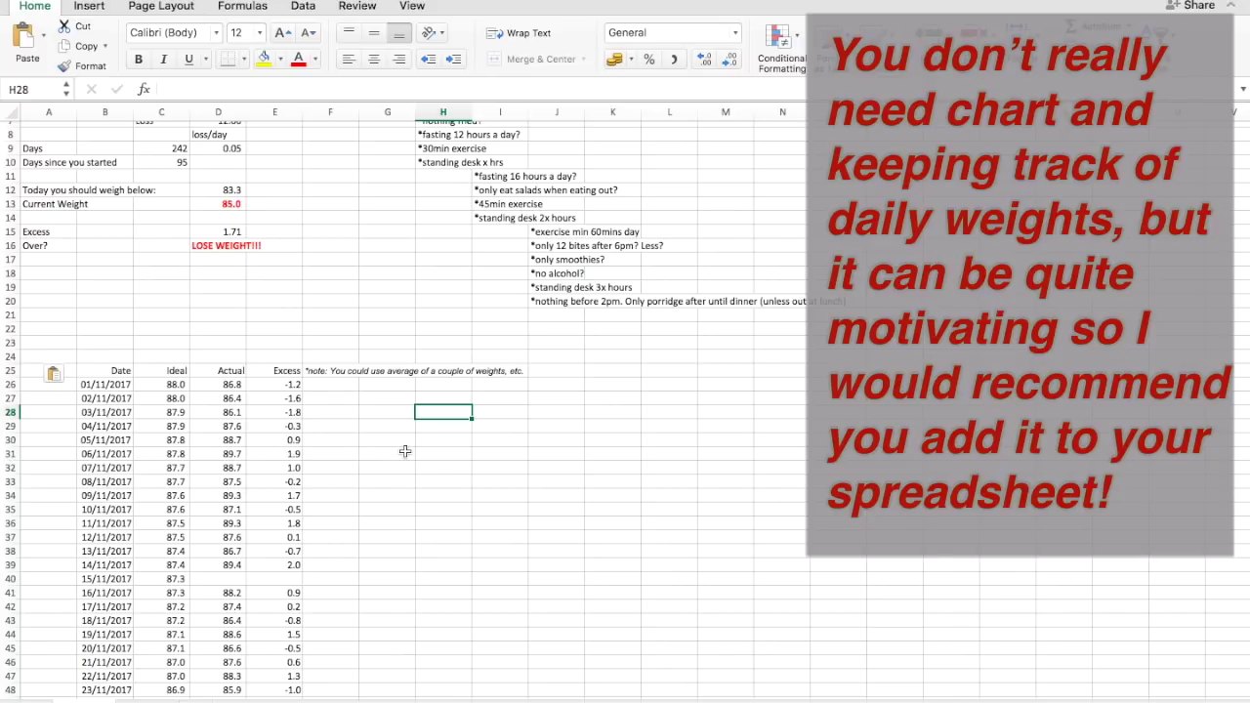
- Insert a line chart from the Date, Ideal and Actual columns, covering B25:D268
click(118, 371)
key(shift+Right)
key(shift+Right)
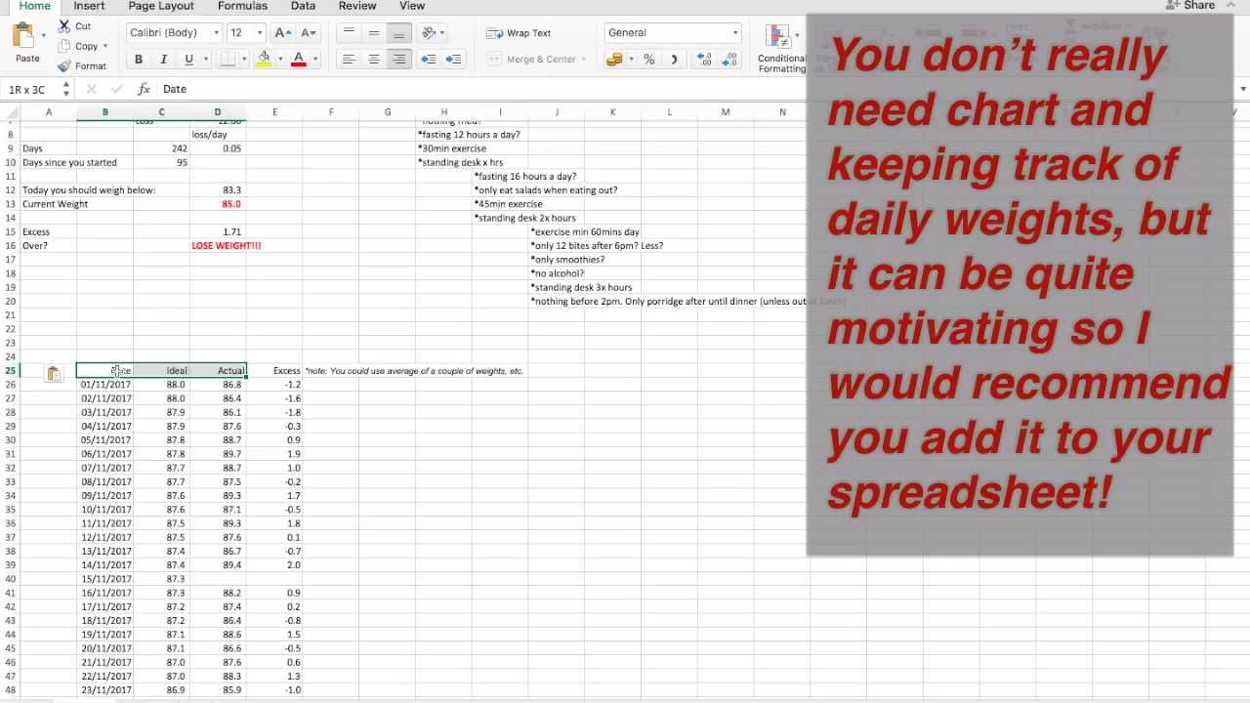
key(super+shift+Down)
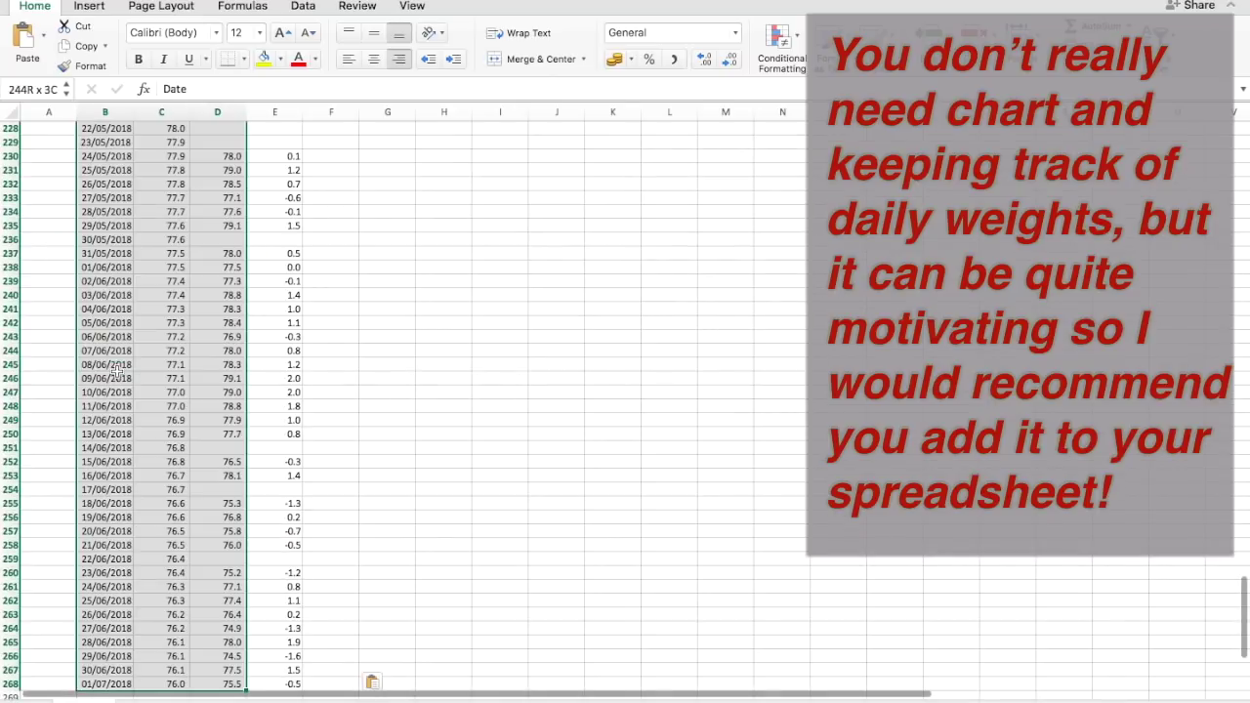
scroll(415, 295, up, 10)
scroll(415, 295, up, 15)
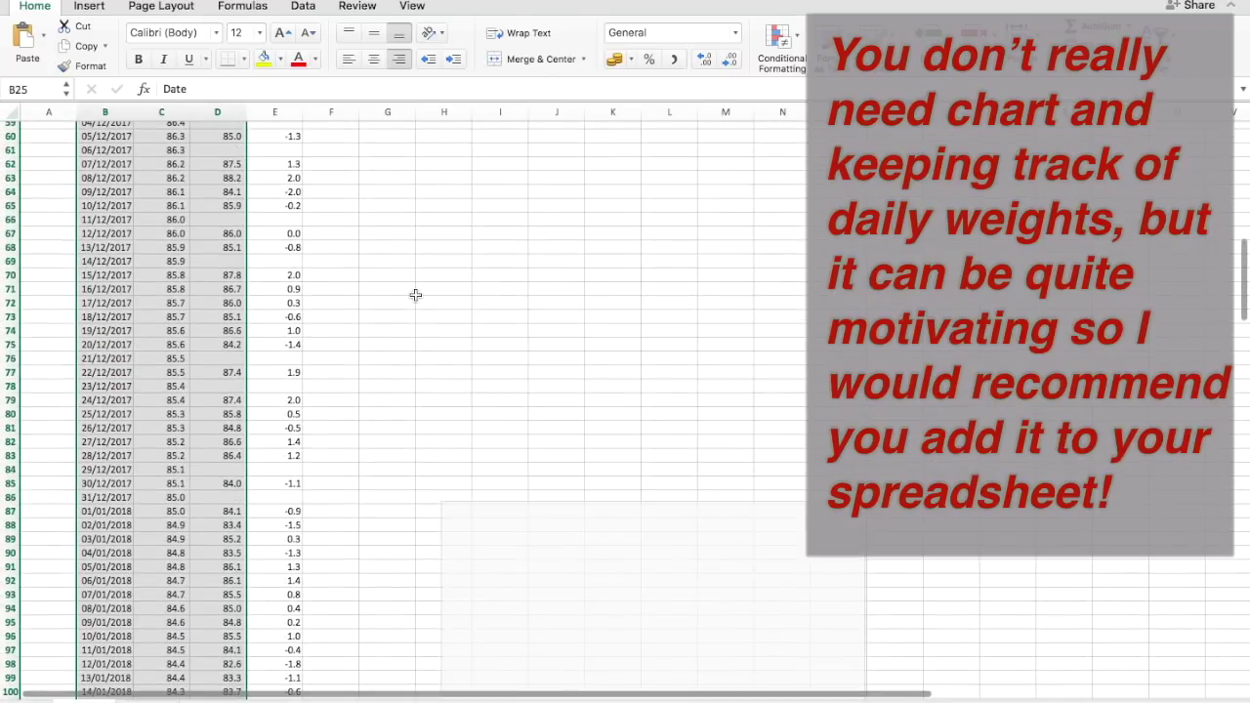
scroll(414, 295, down, 4)
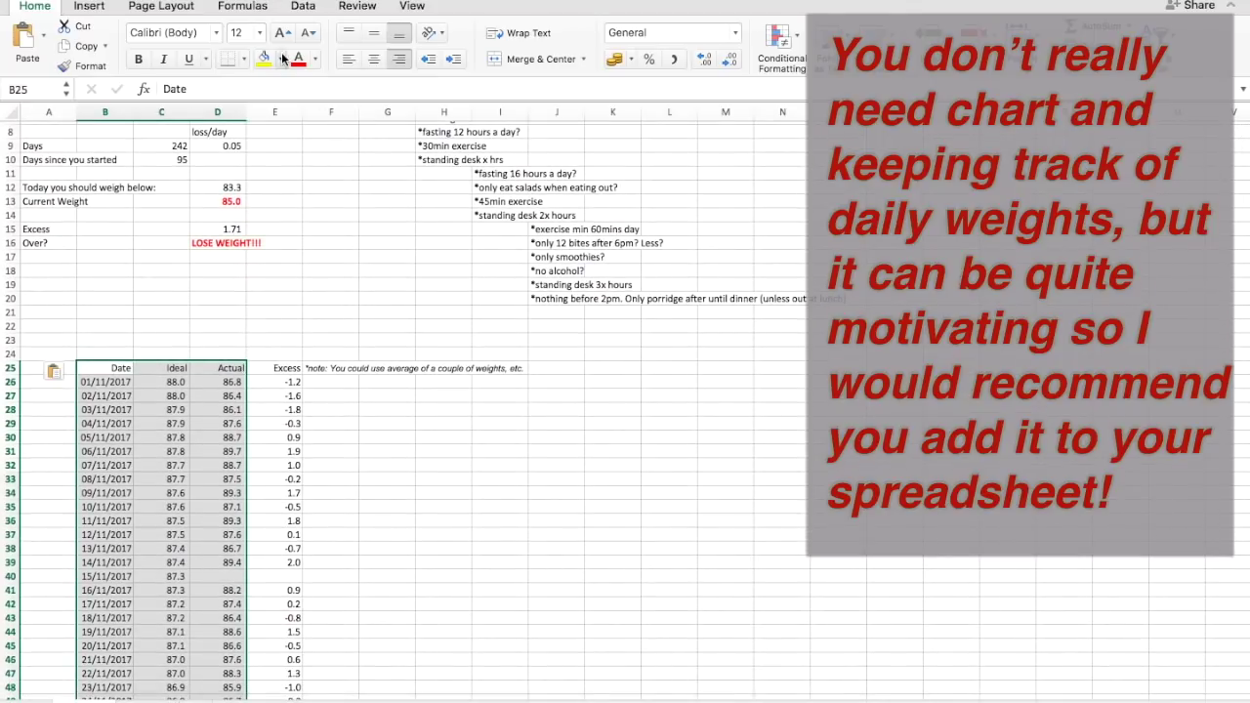
click(220, 2)
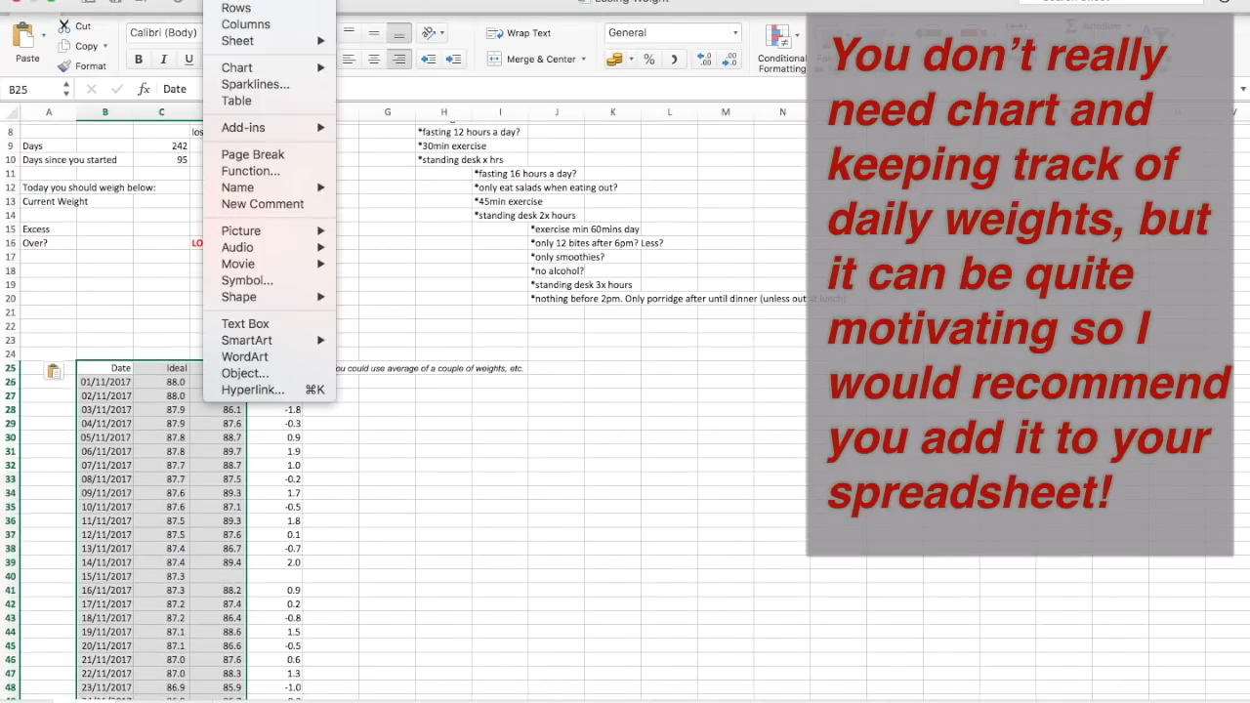
mouse_move(272, 73)
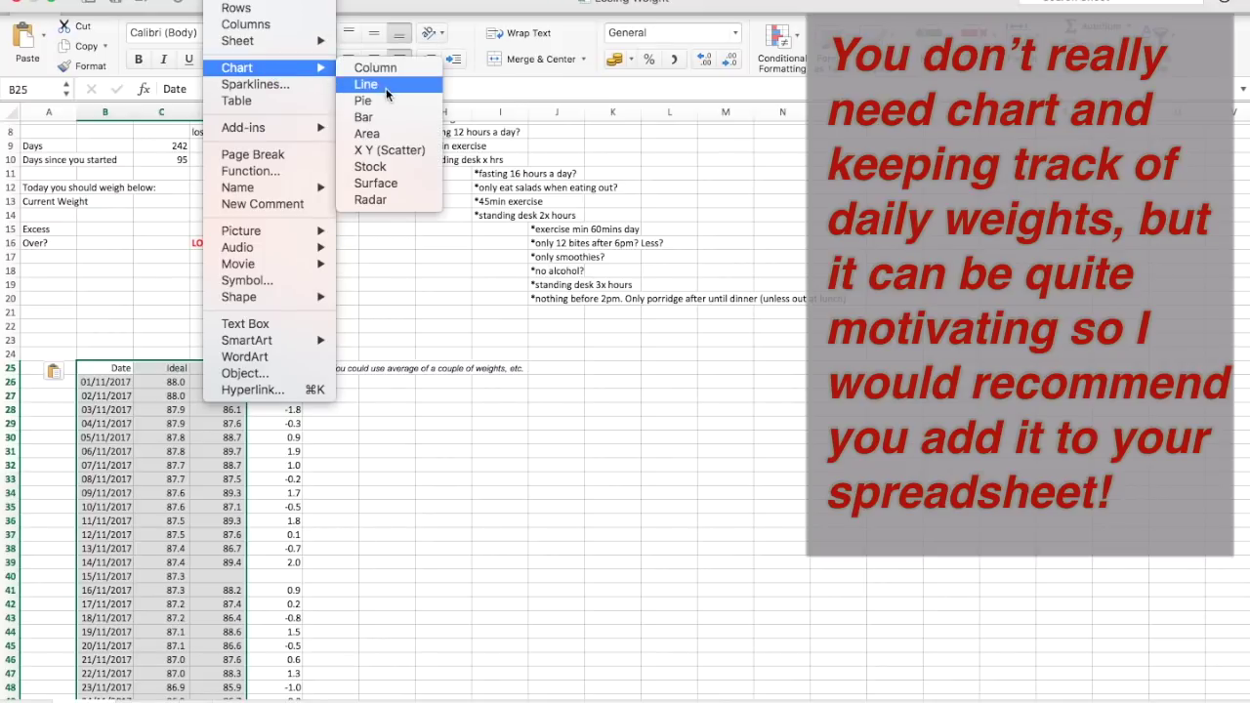
click(387, 86)
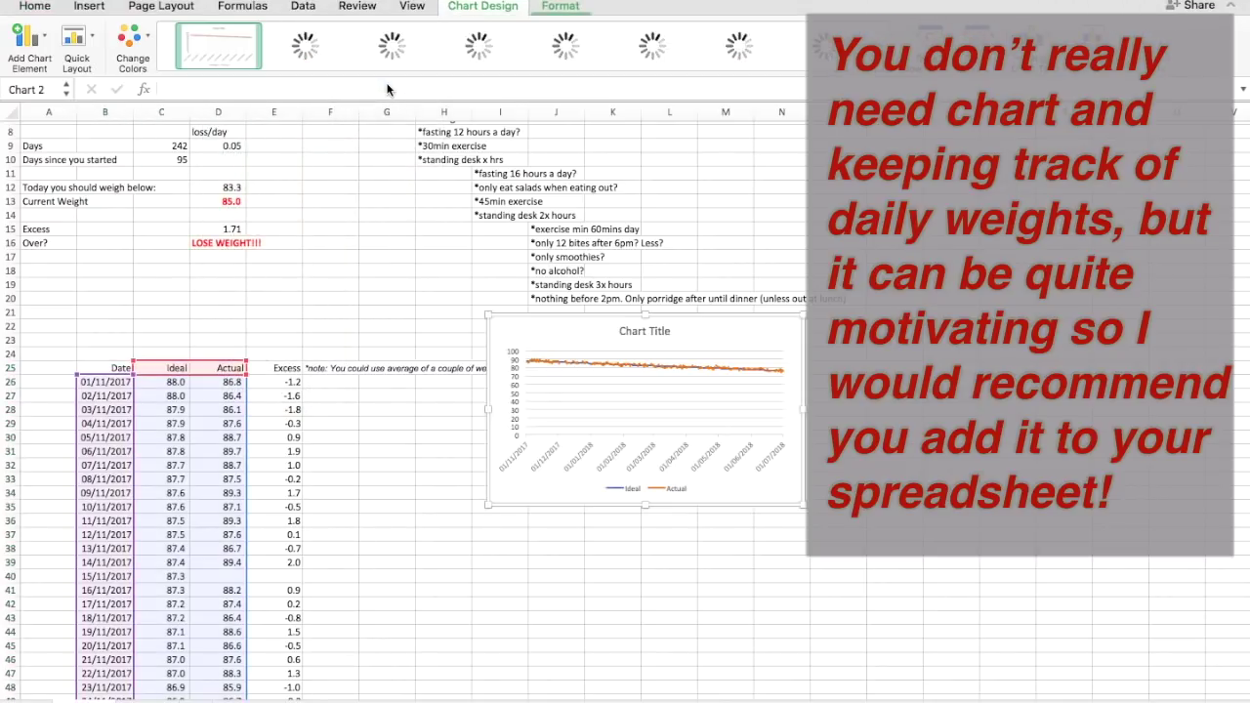
- Change the chart title to Losing Weight
click(637, 334)
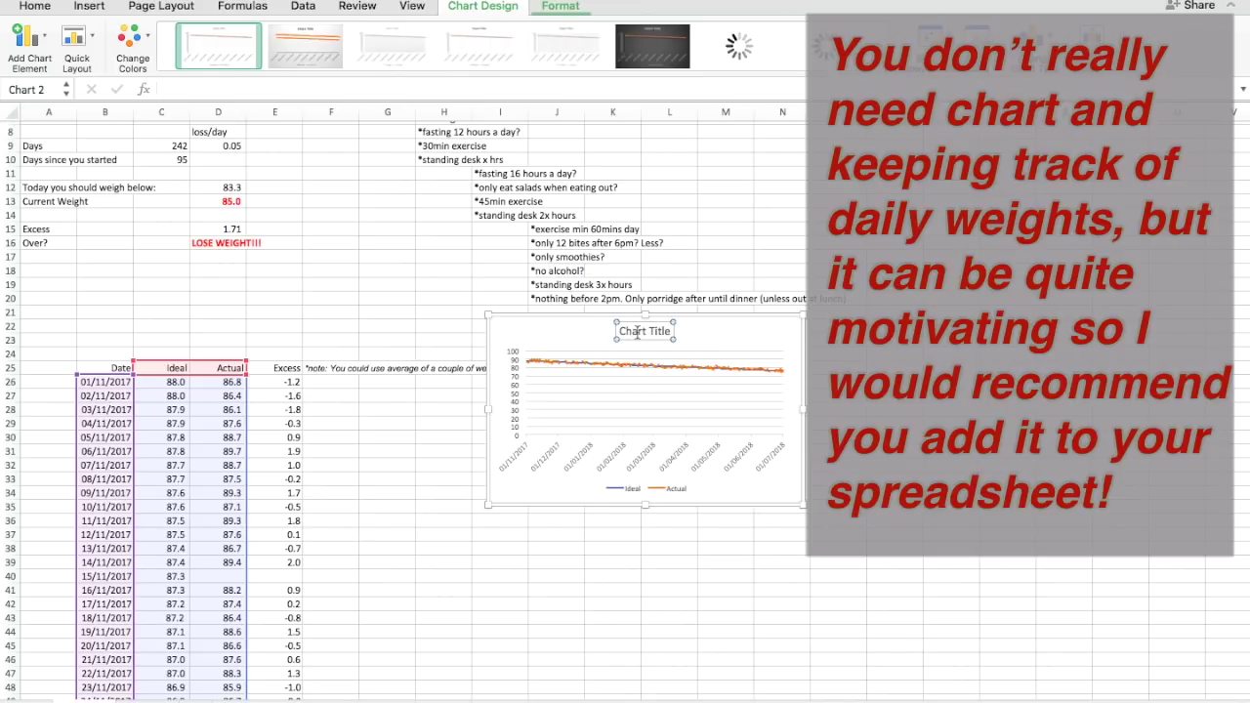
click(621, 331)
key(shift+Right)
key(shift+Right)
key(shift+Right)
key(shift+Right)
key(shift+Right)
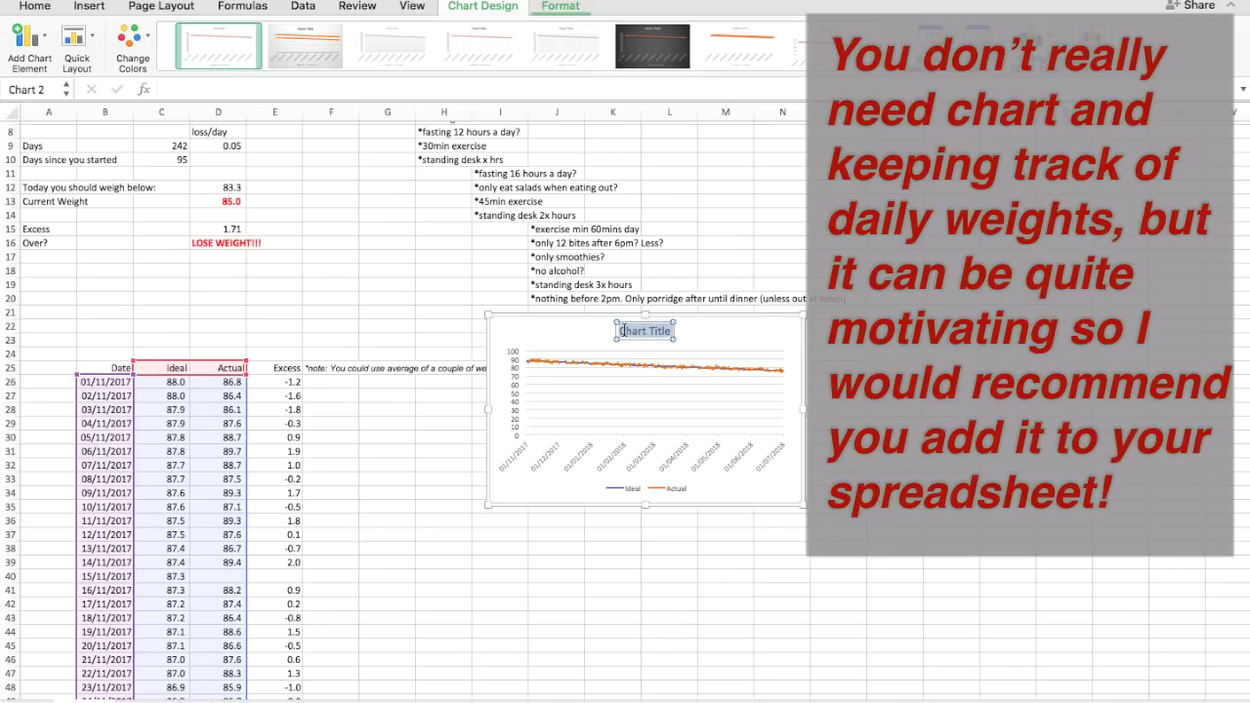
text(Losing WEgi)
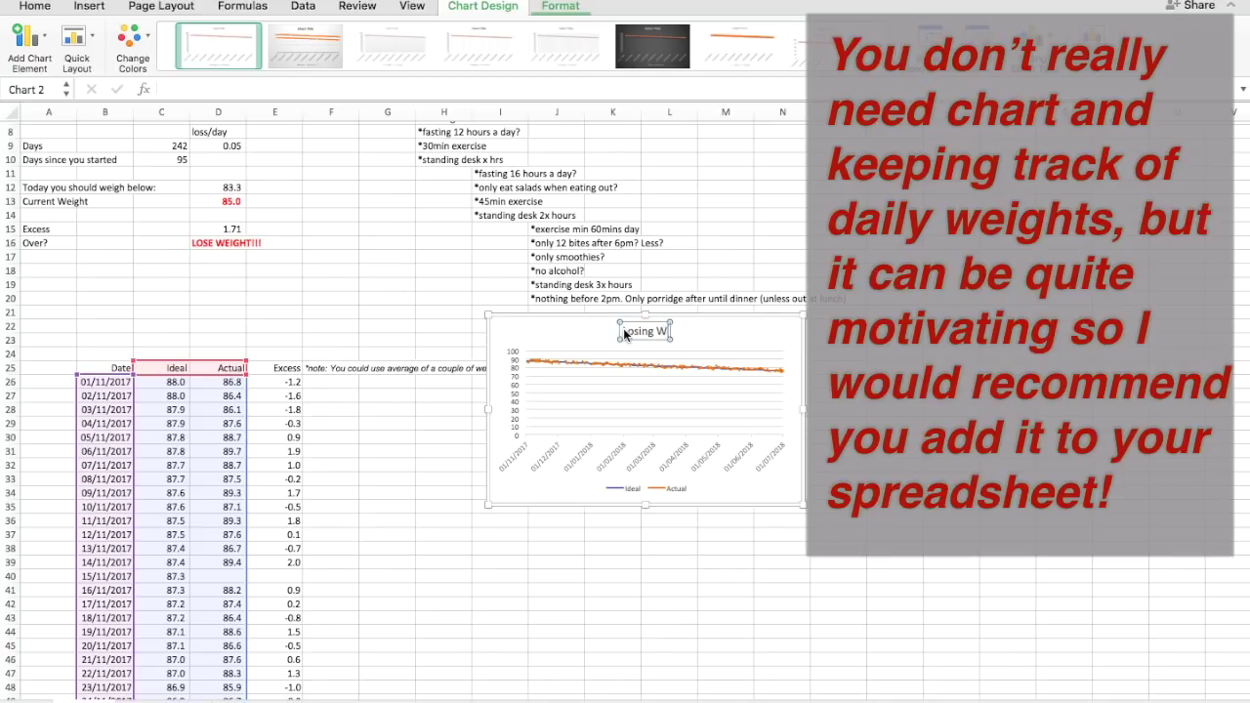
key(BackSpace)
key(BackSpace)
key(BackSpace)
text(eight)
- Set the minimum bound of the chart's vertical axis to 70
click(509, 394)
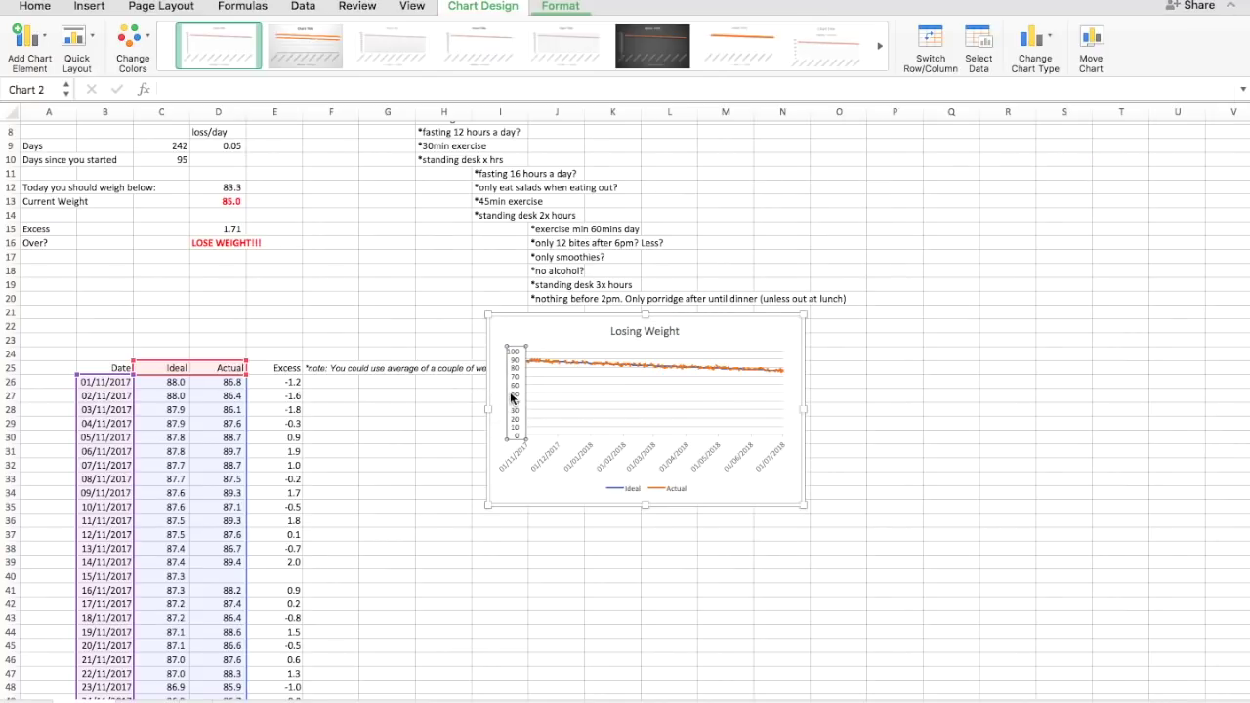
double_click(510, 394)
click(1185, 277)
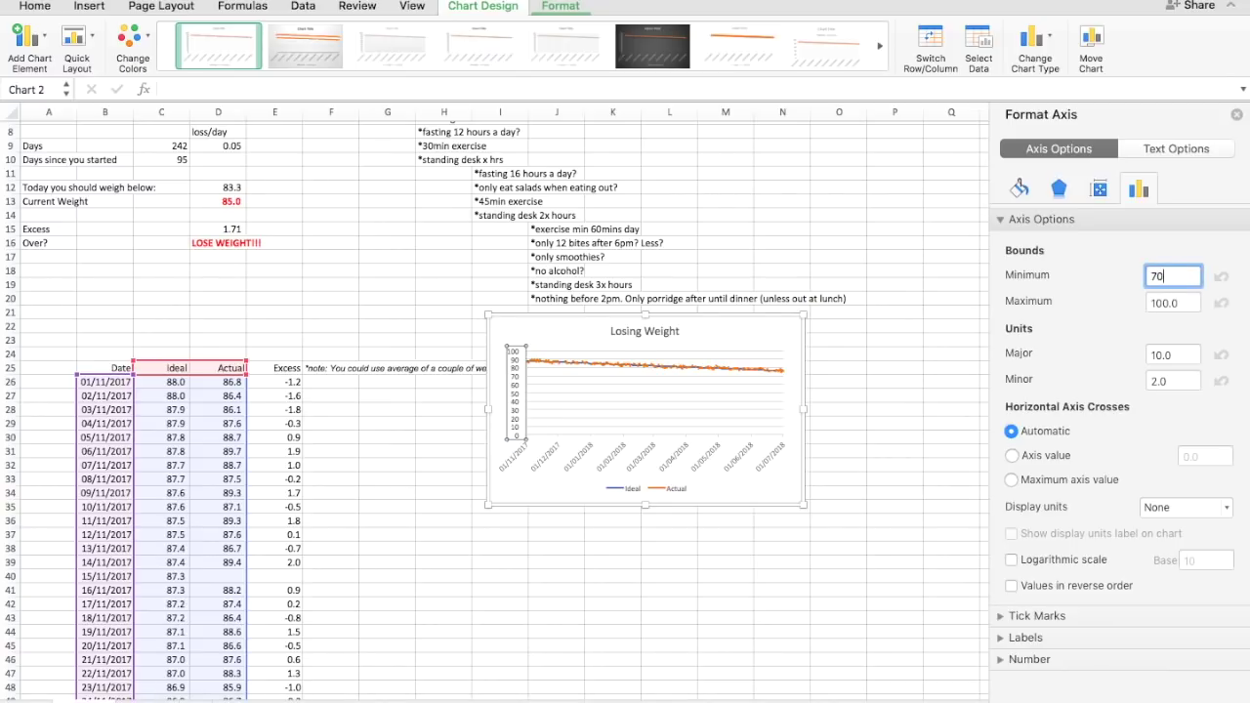
text(70)
key(Tab)
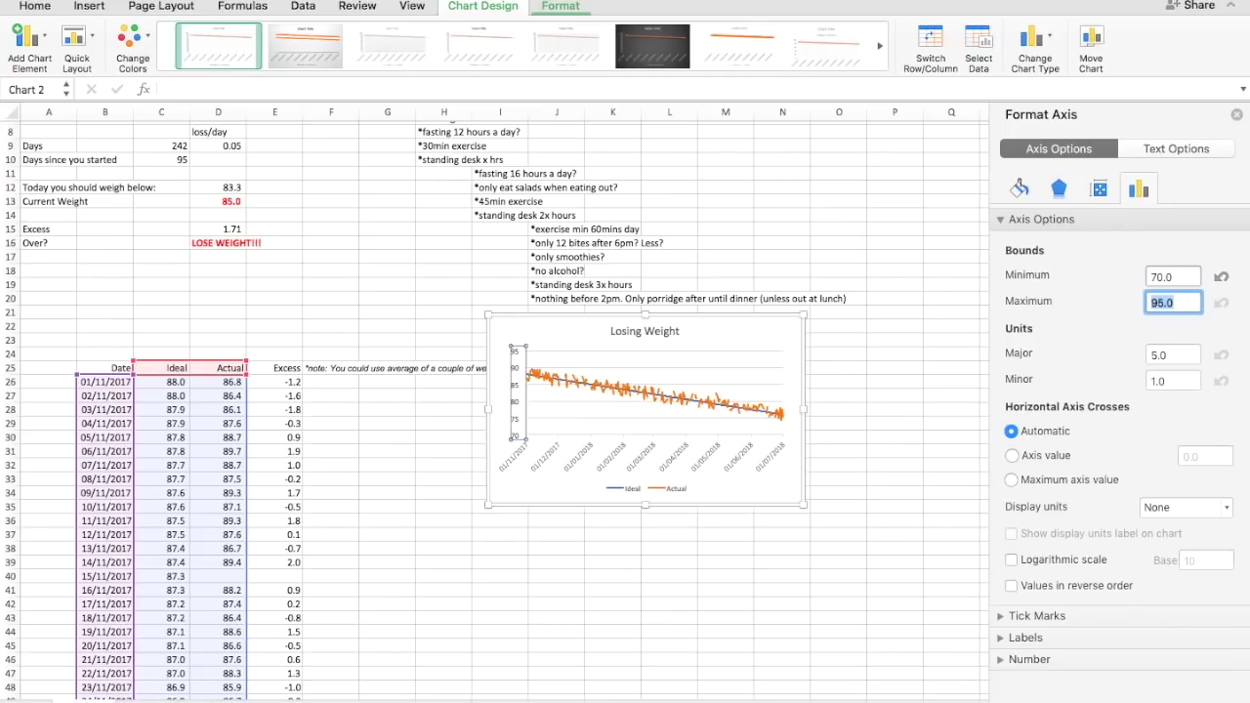
click(818, 492)
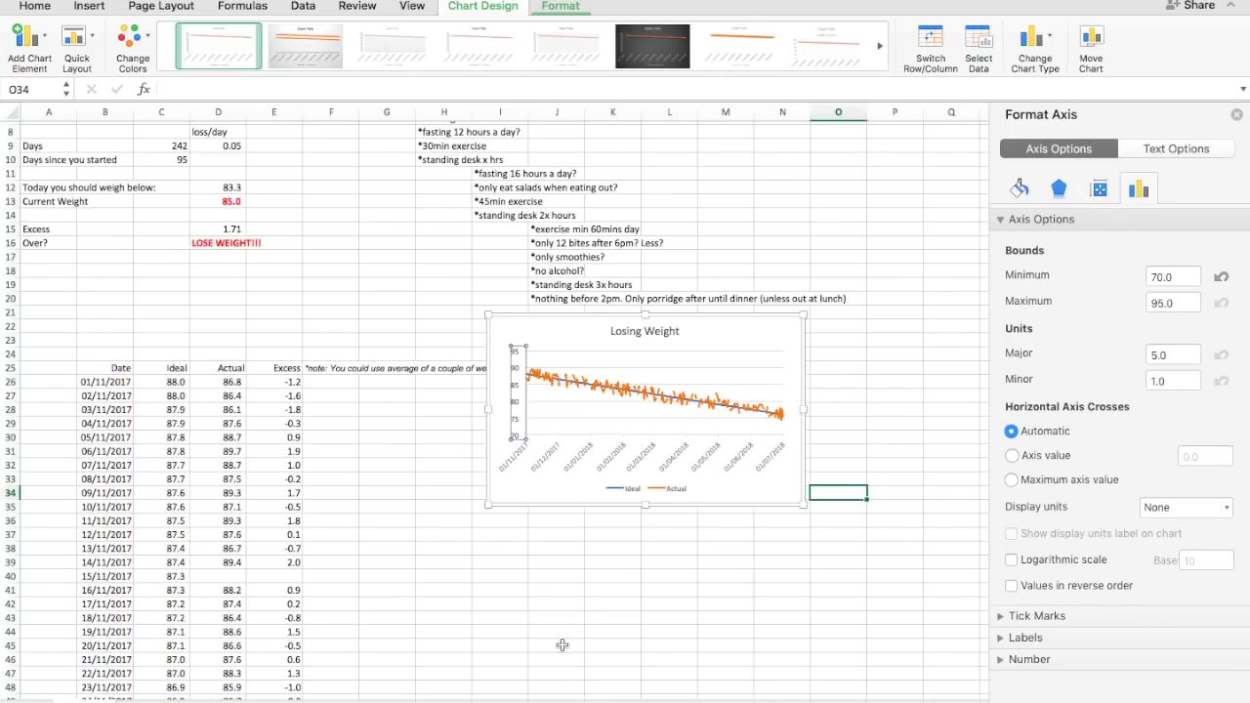
- Move the chart beside the daily table below the note and enlarge it to span about G26 to P46
drag(535, 482, 433, 552)
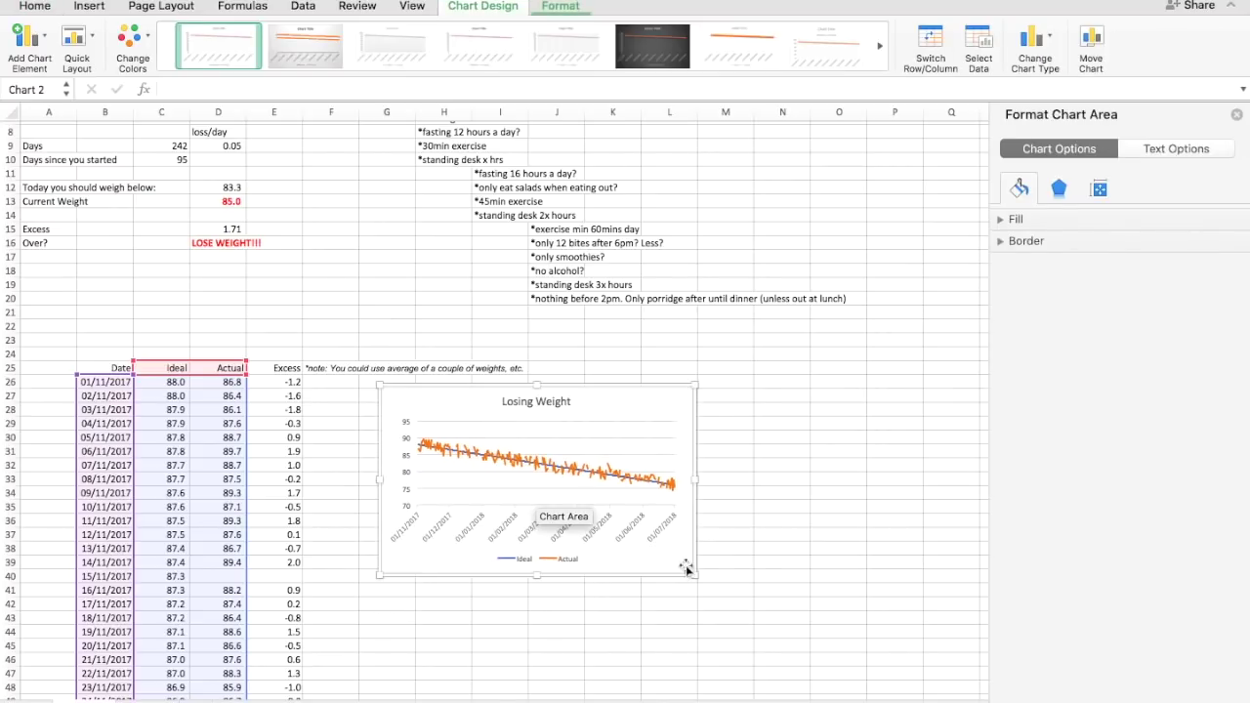
drag(696, 576, 900, 670)
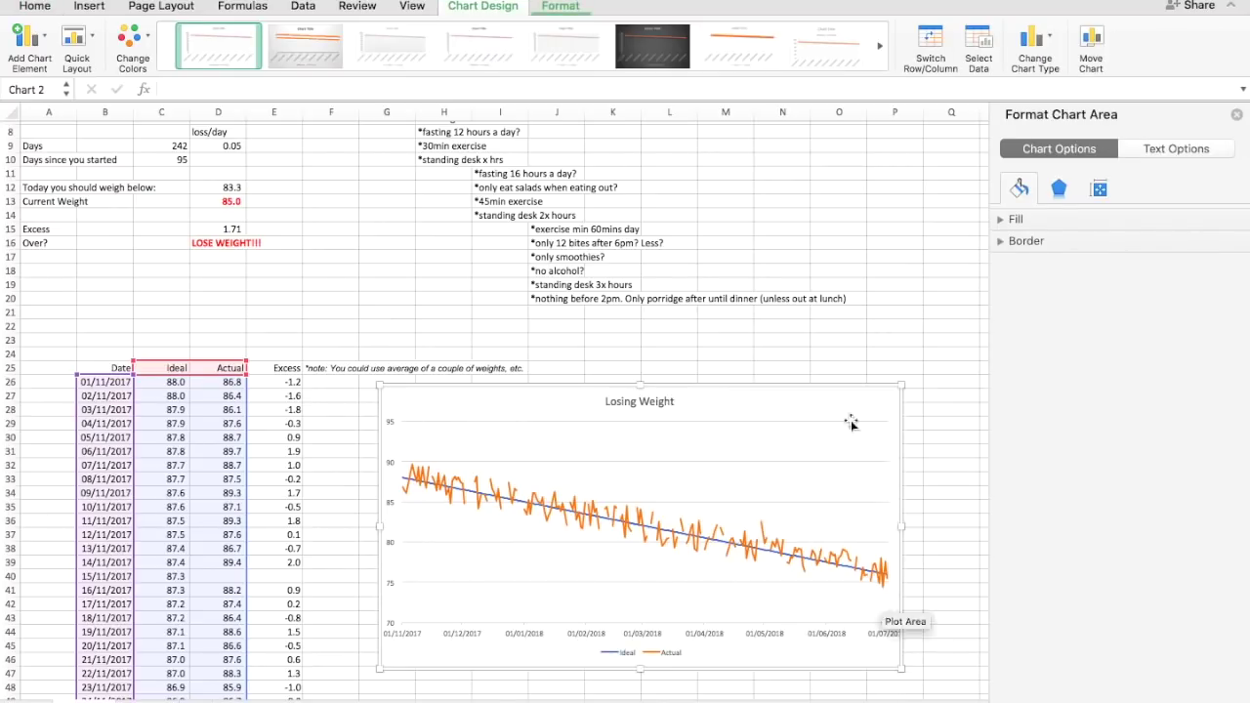
click(836, 341)
click(1236, 114)
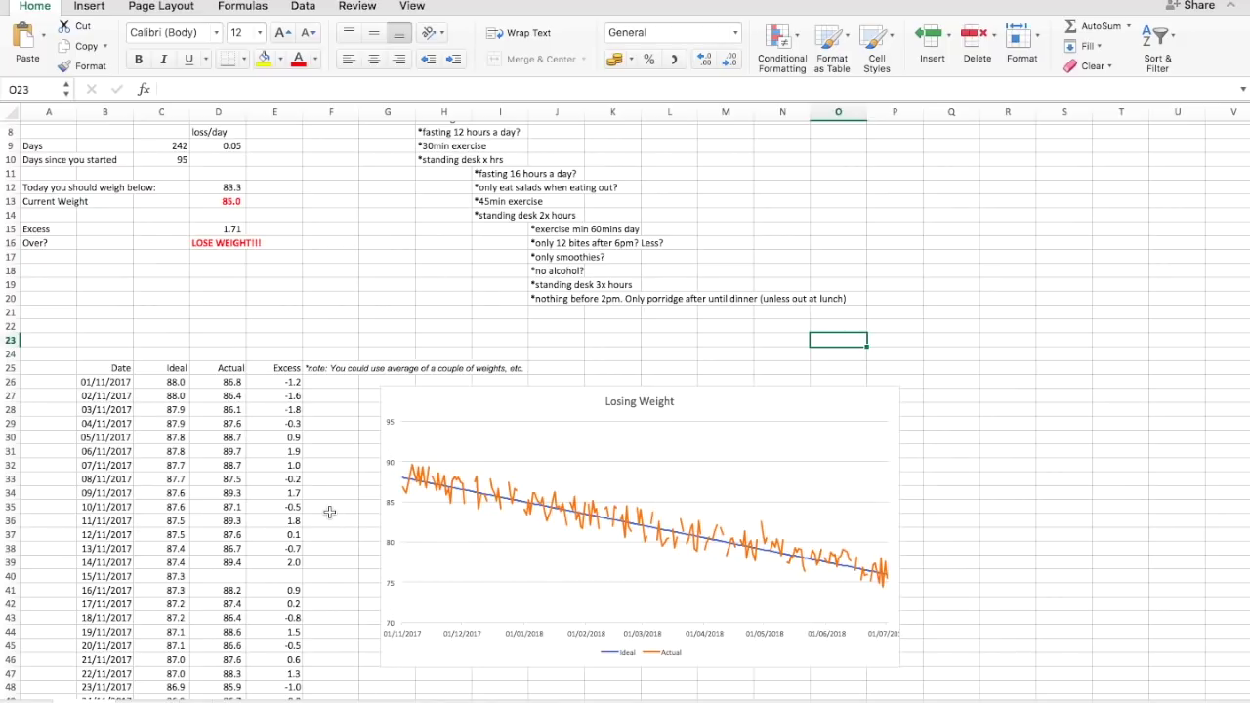
scroll(330, 512, up, 3)
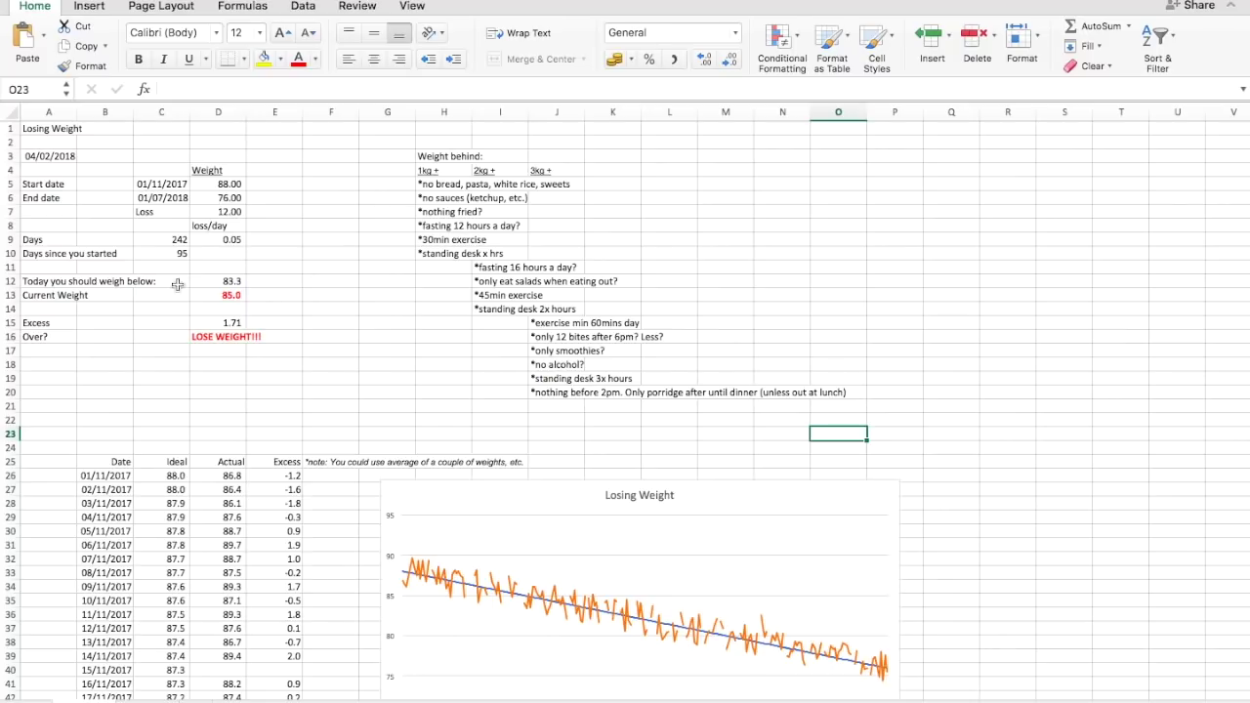
click(80, 281)
drag(80, 281, 229, 300)
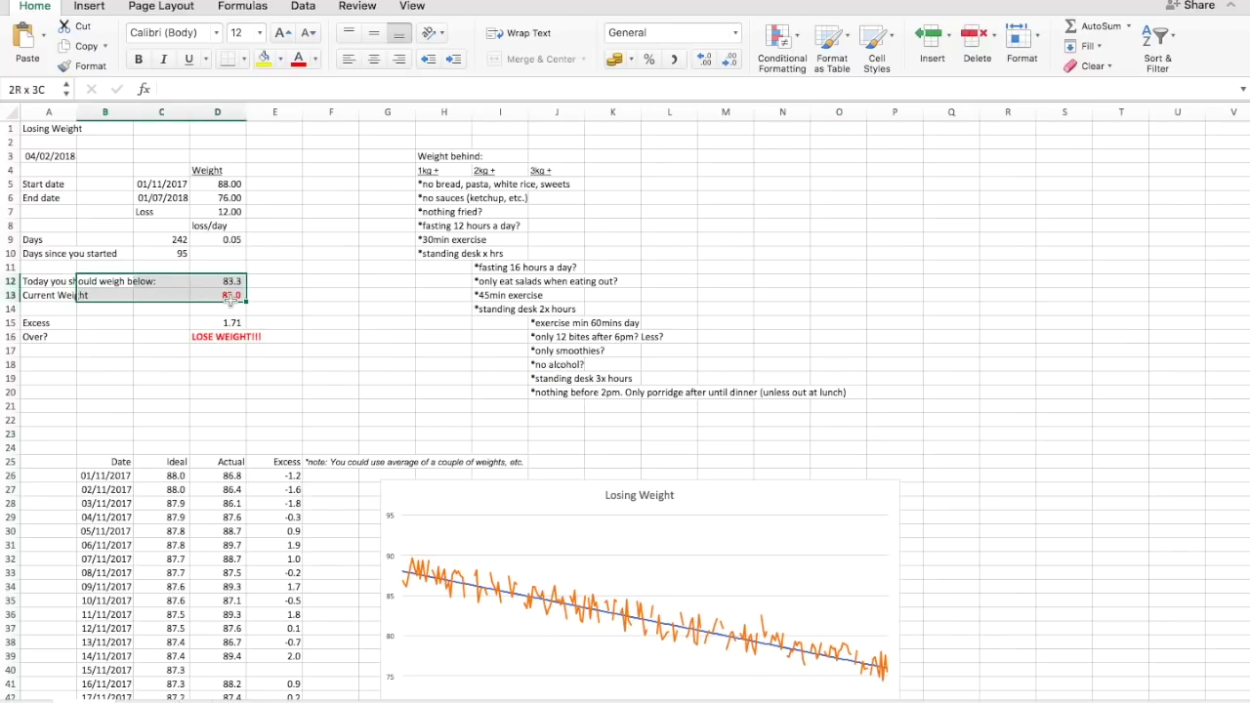
click(330, 321)
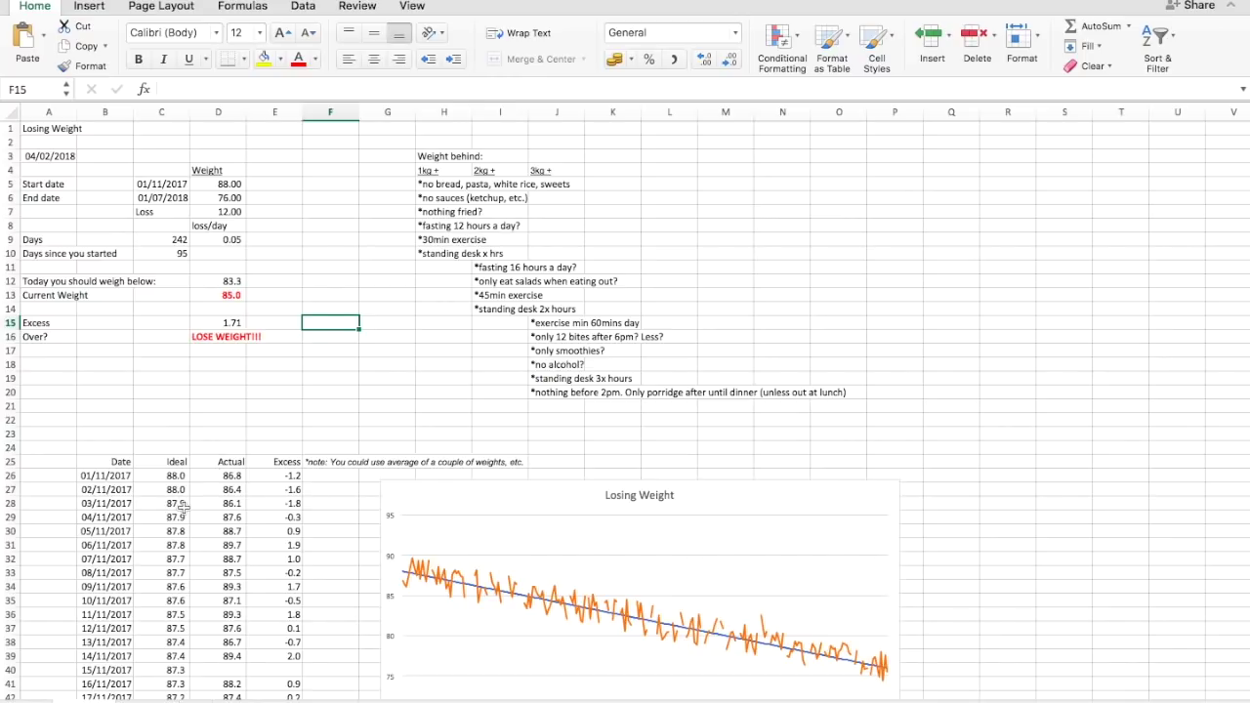